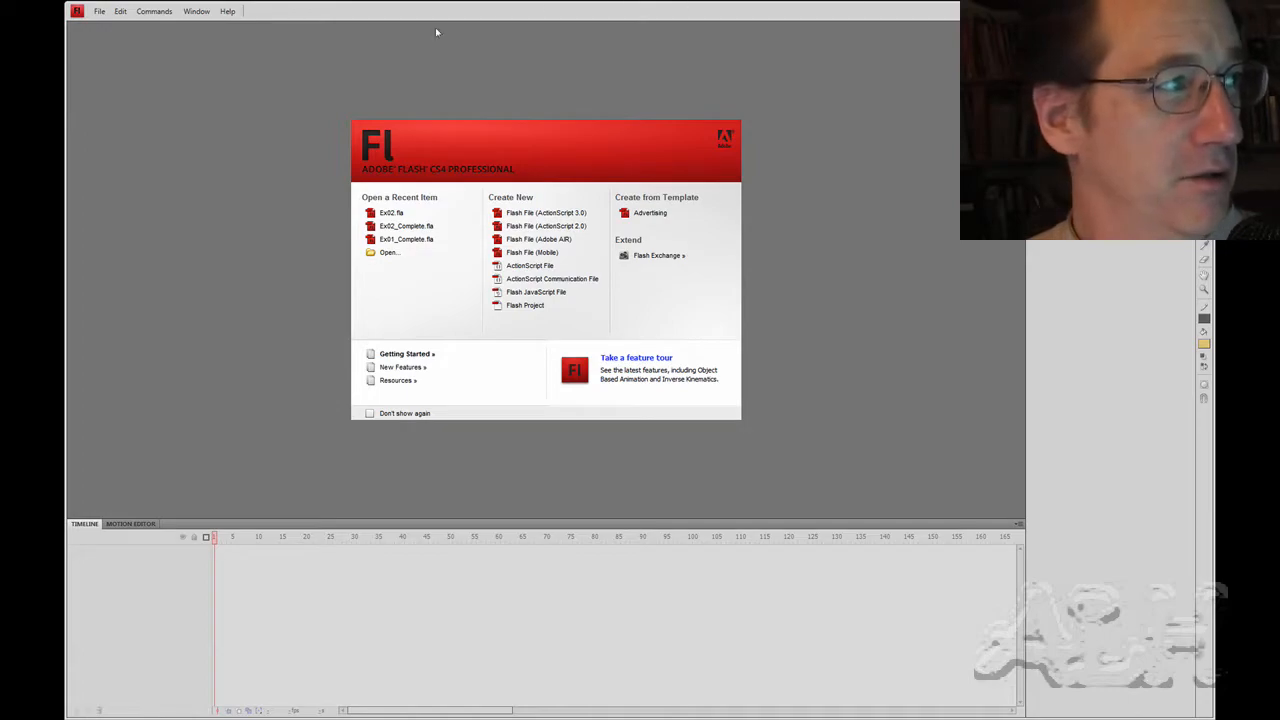
Create a new Flash File (ActionScript 3.0) document
click(100, 11)
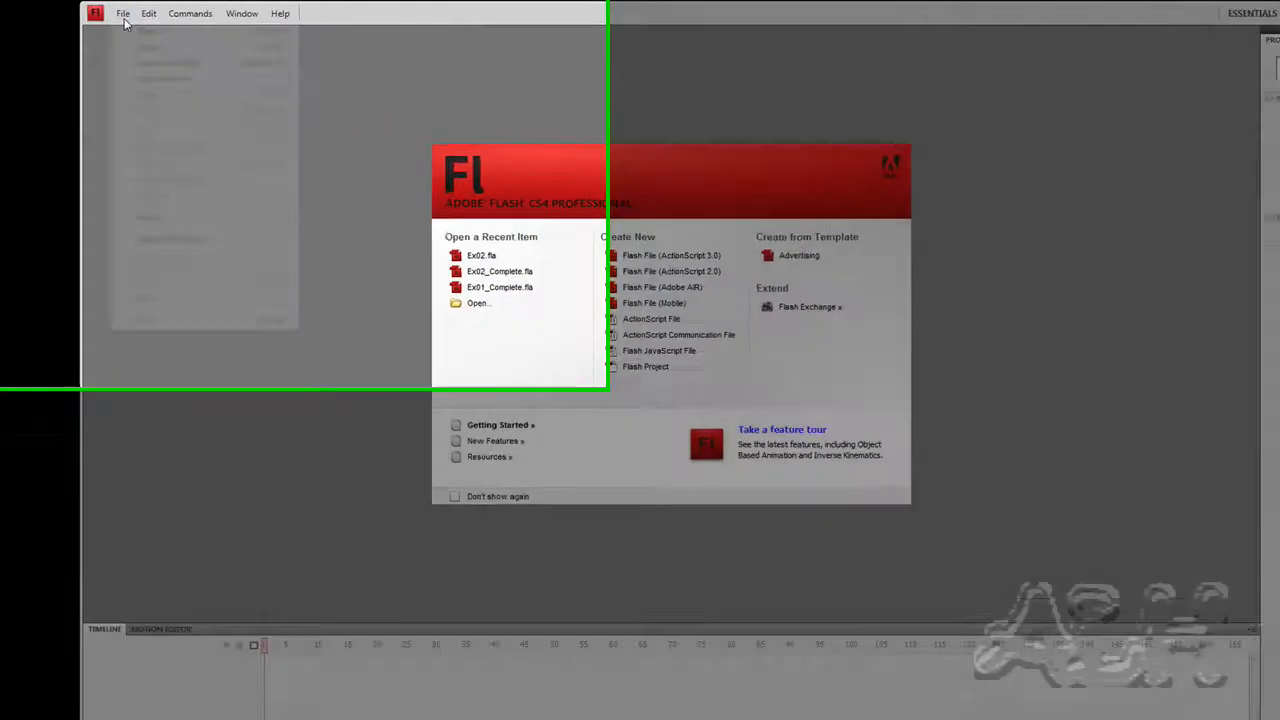
click(109, 26)
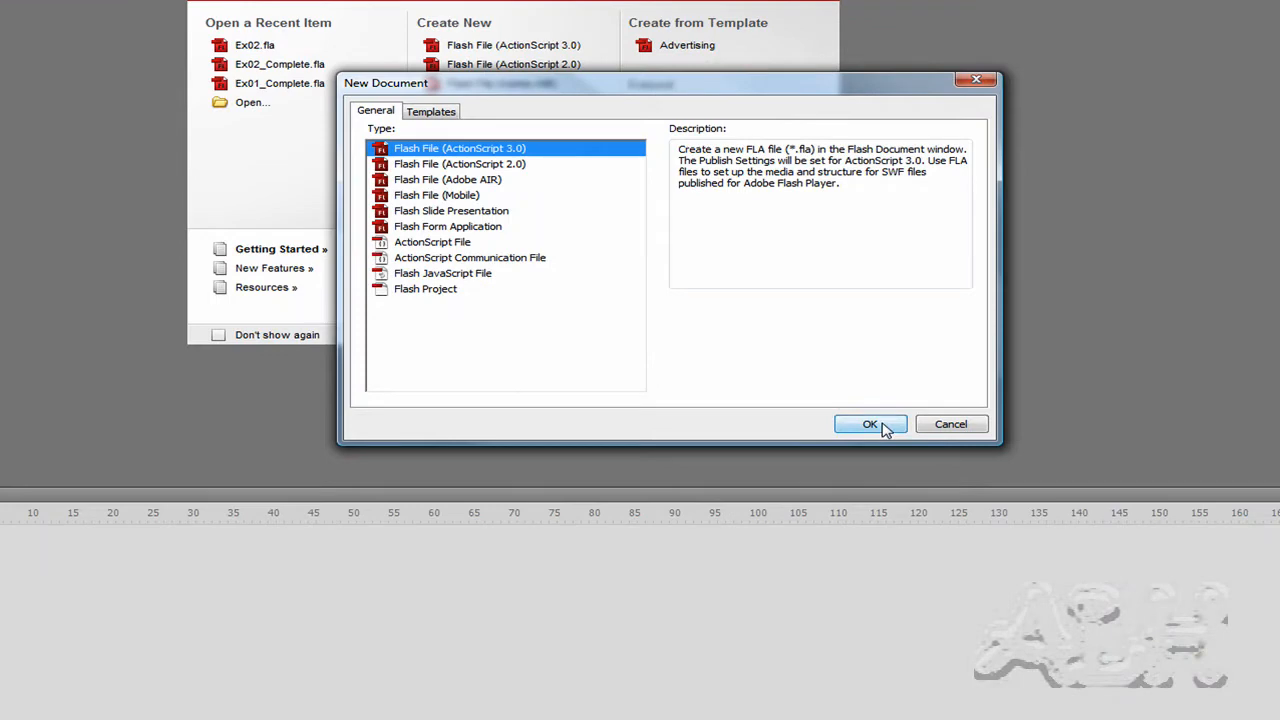
click(886, 426)
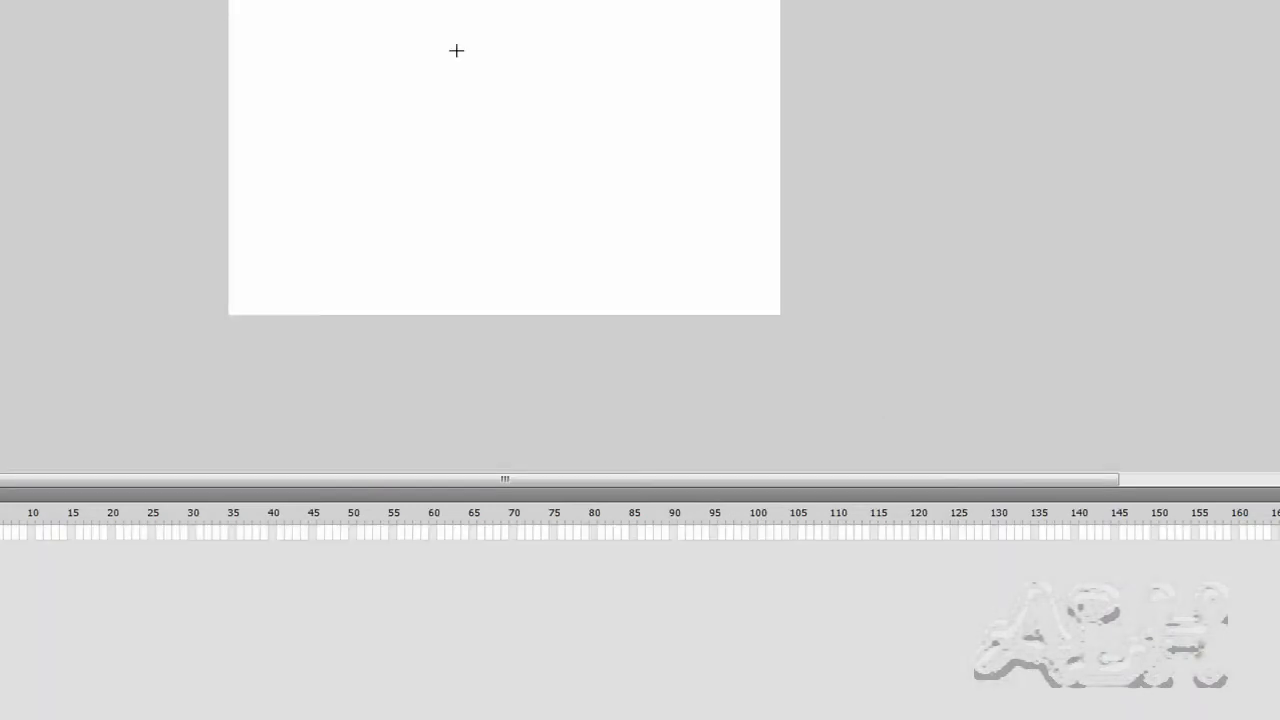
Save the new document as 'Ex03'
key(alt+f)
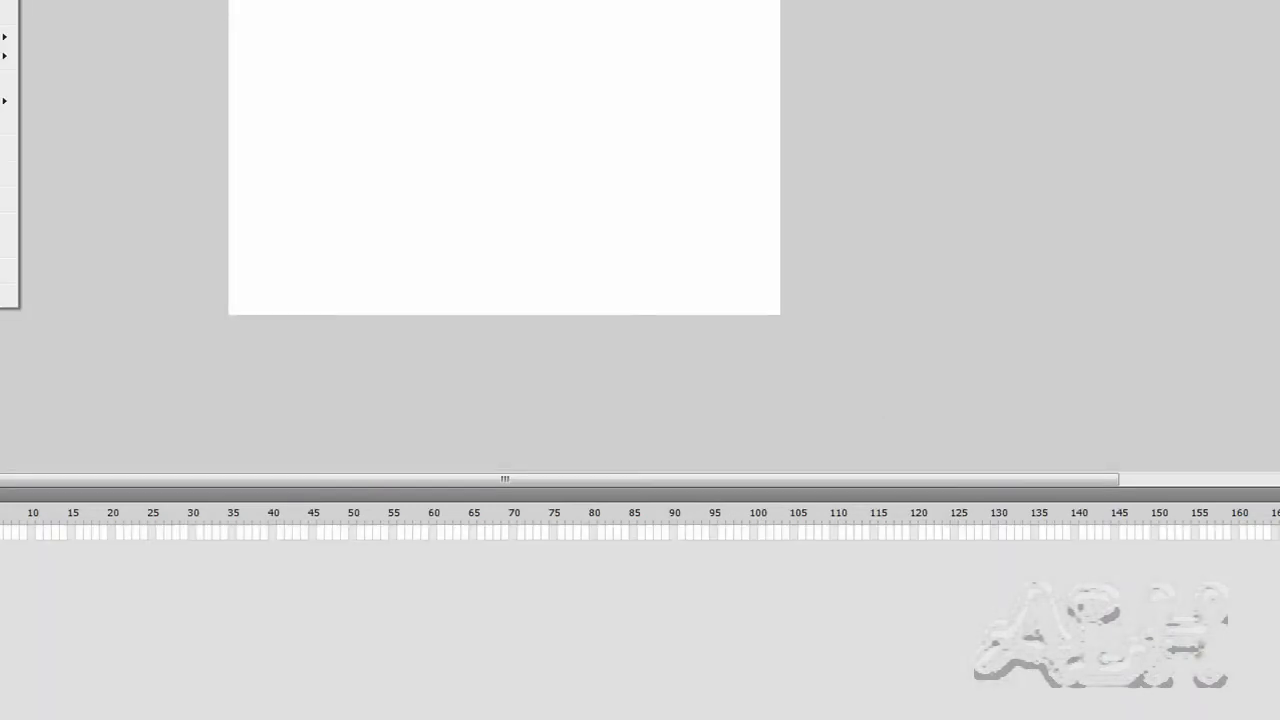
key(ctrl+s)
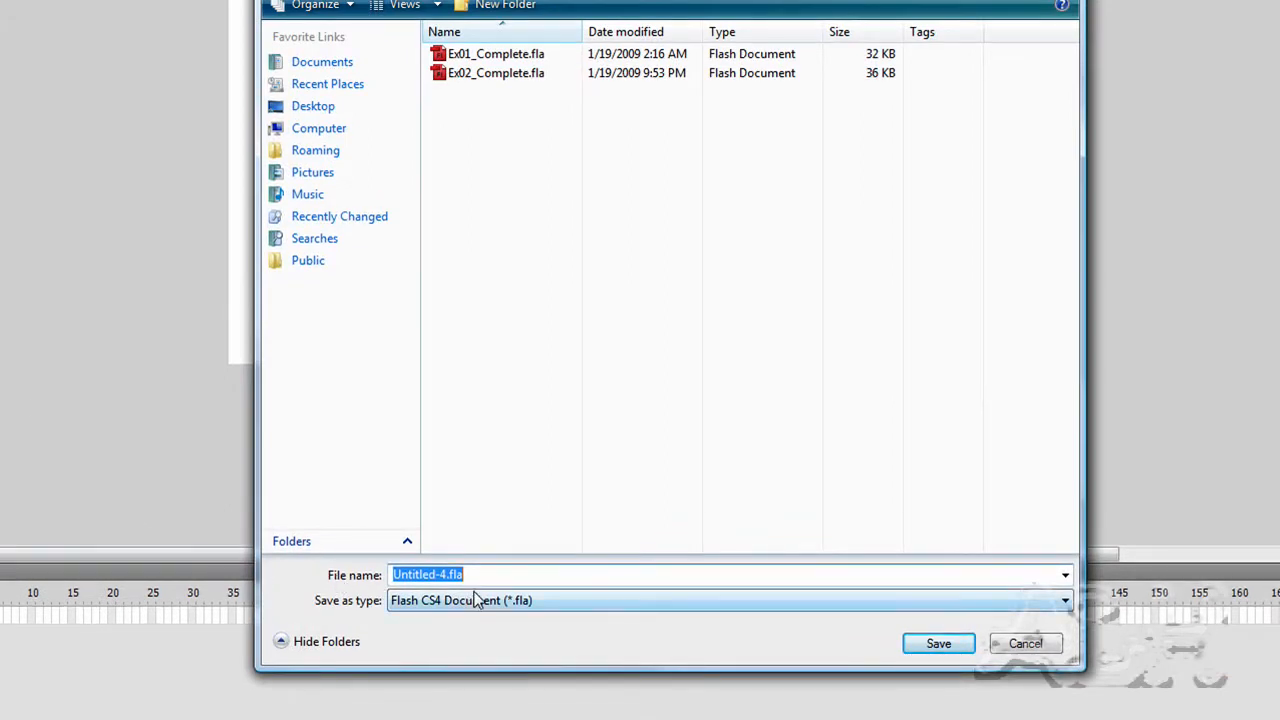
text(Ex0)
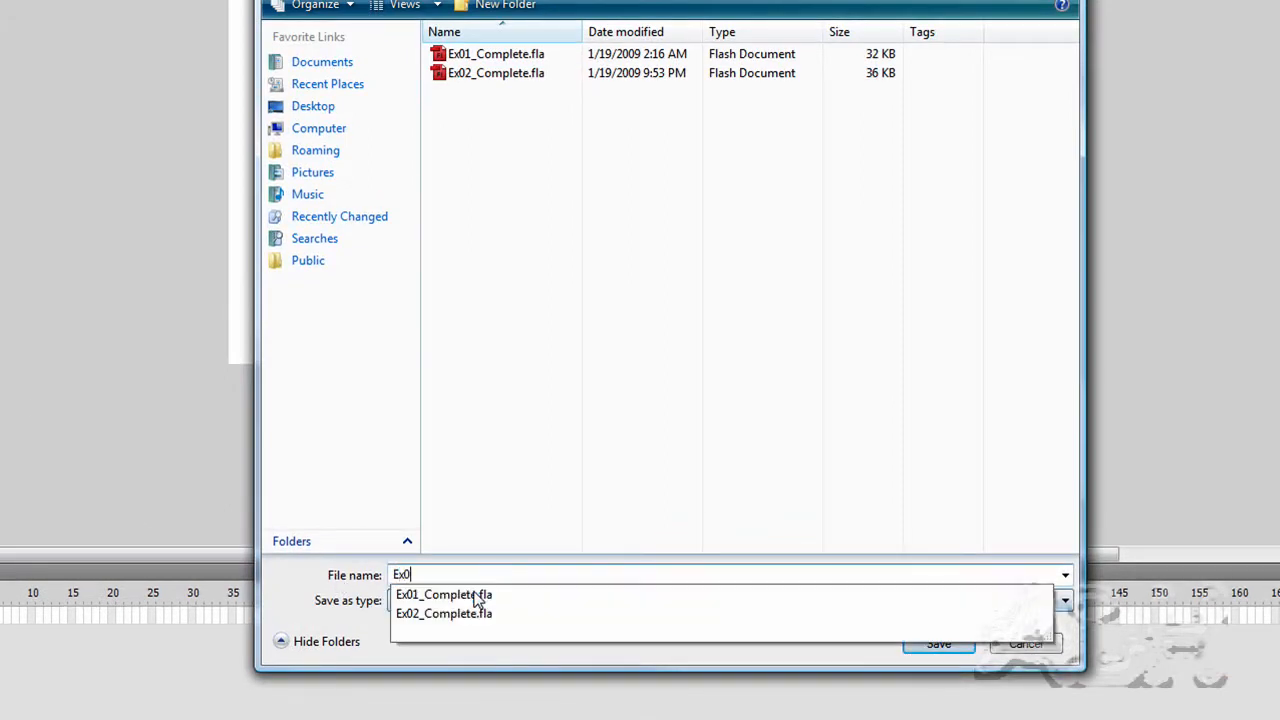
text(3)
key(Return)
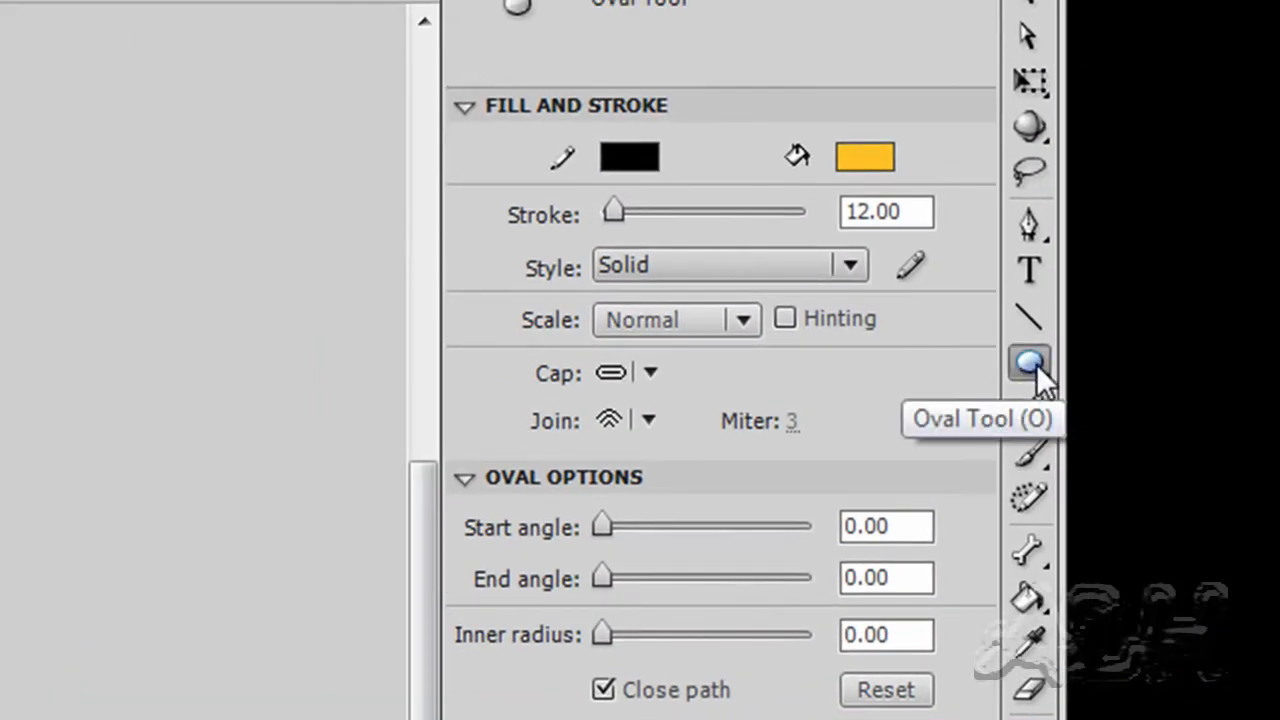
Give the oval a yellow fill, a black stroke and a 12.00 stroke thickness
click(869, 157)
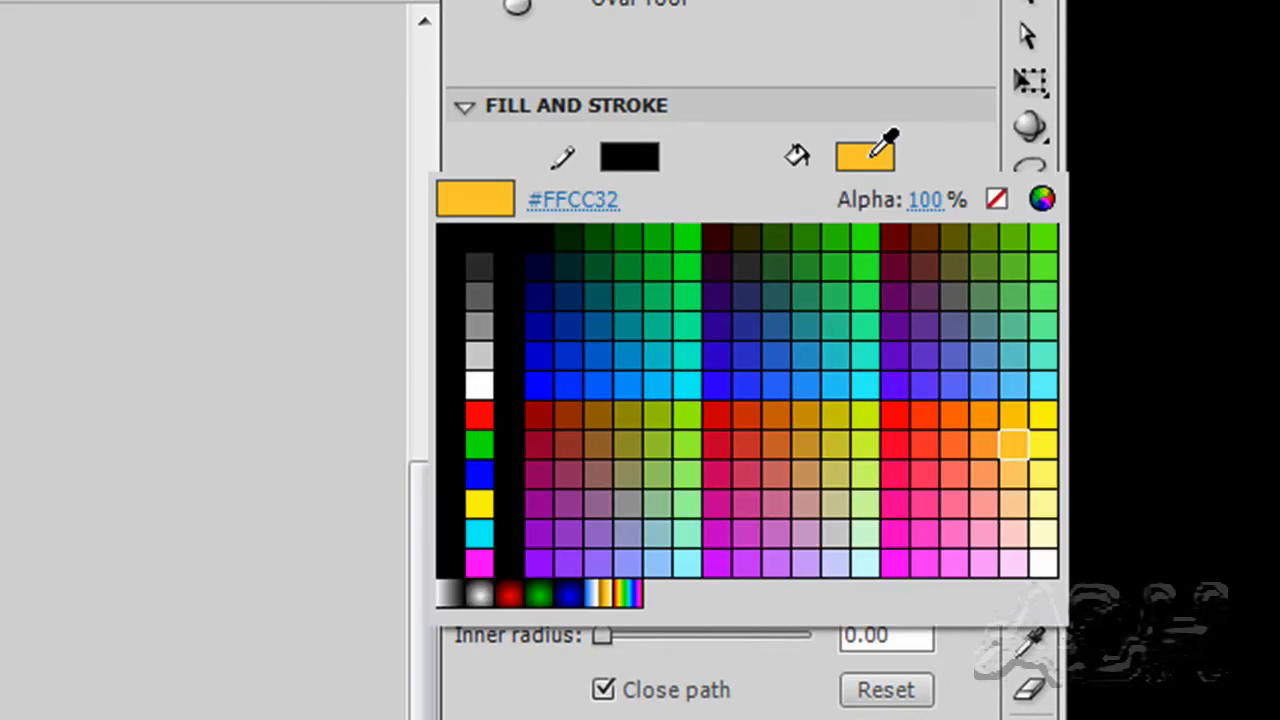
click(1027, 437)
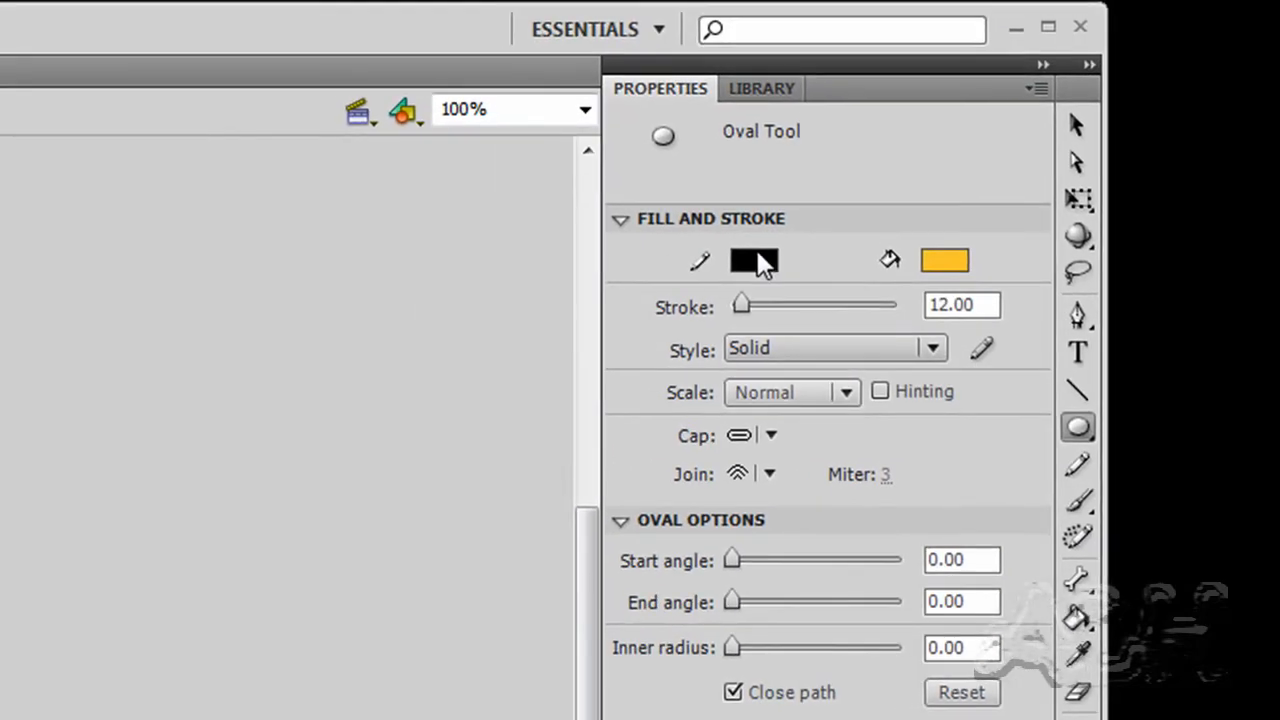
click(755, 262)
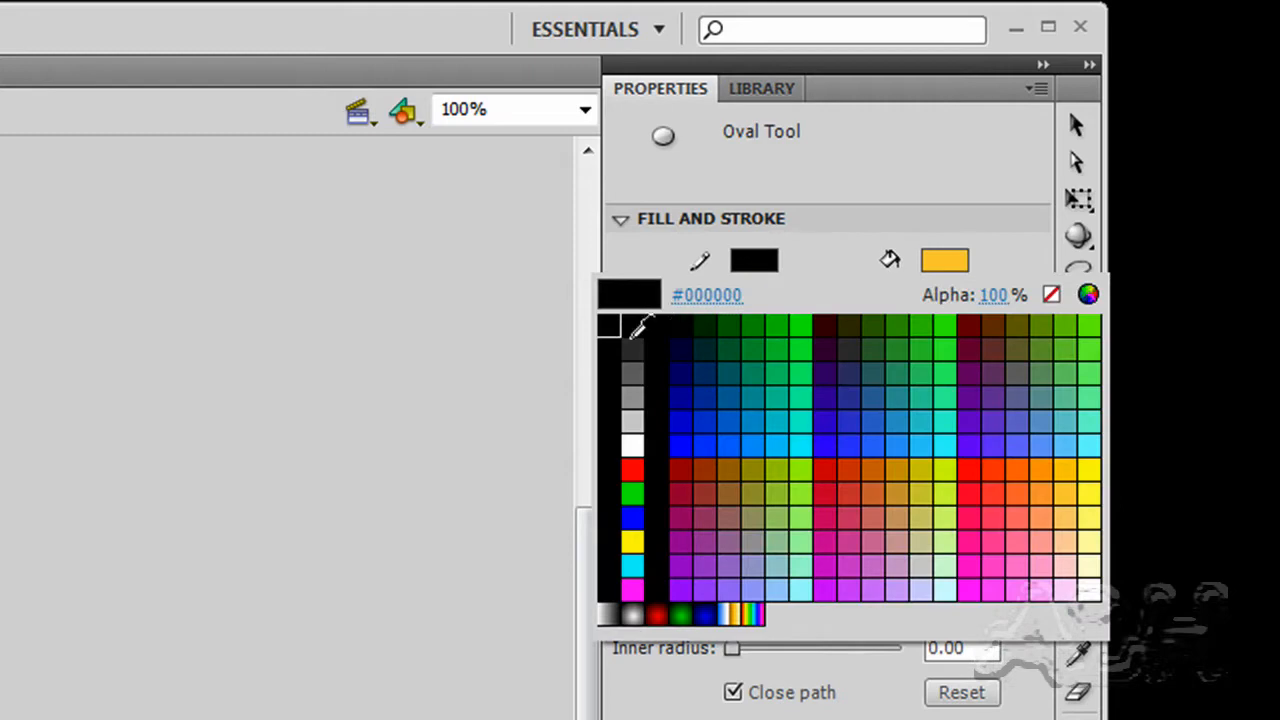
click(622, 340)
drag(990, 302, 914, 309)
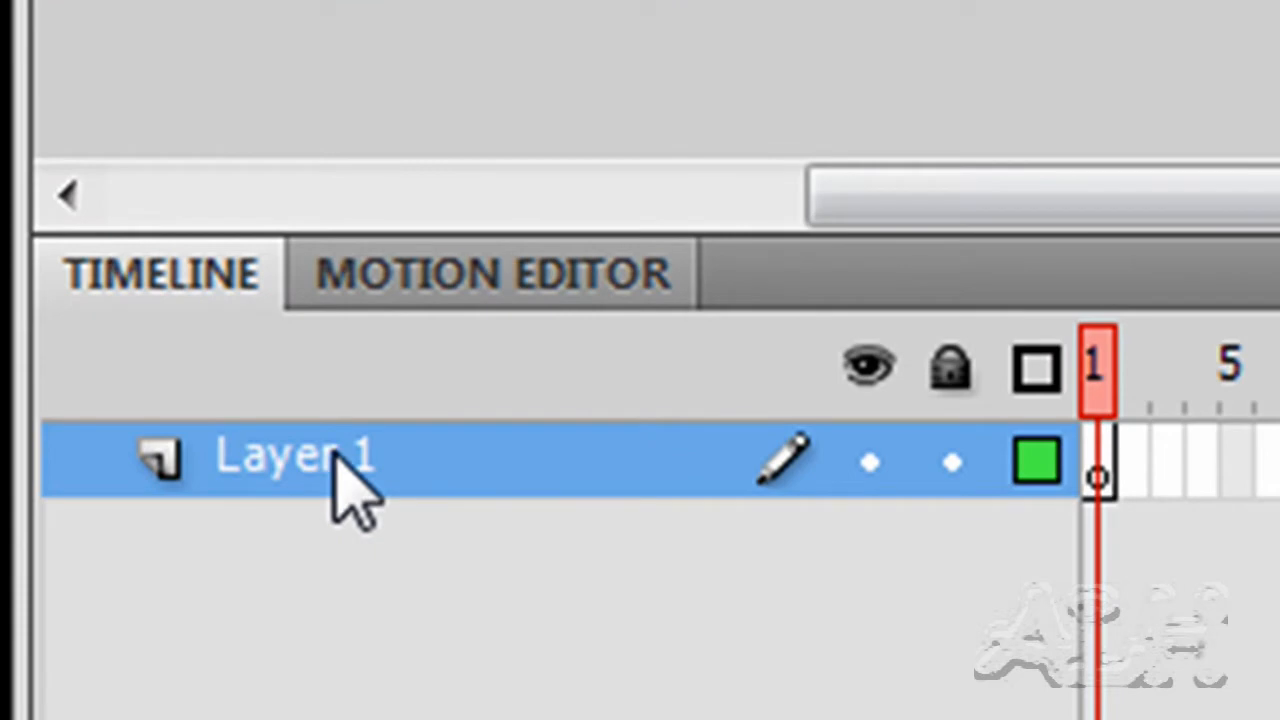
Rename Layer 1 to 'Head'
double_click(336, 456)
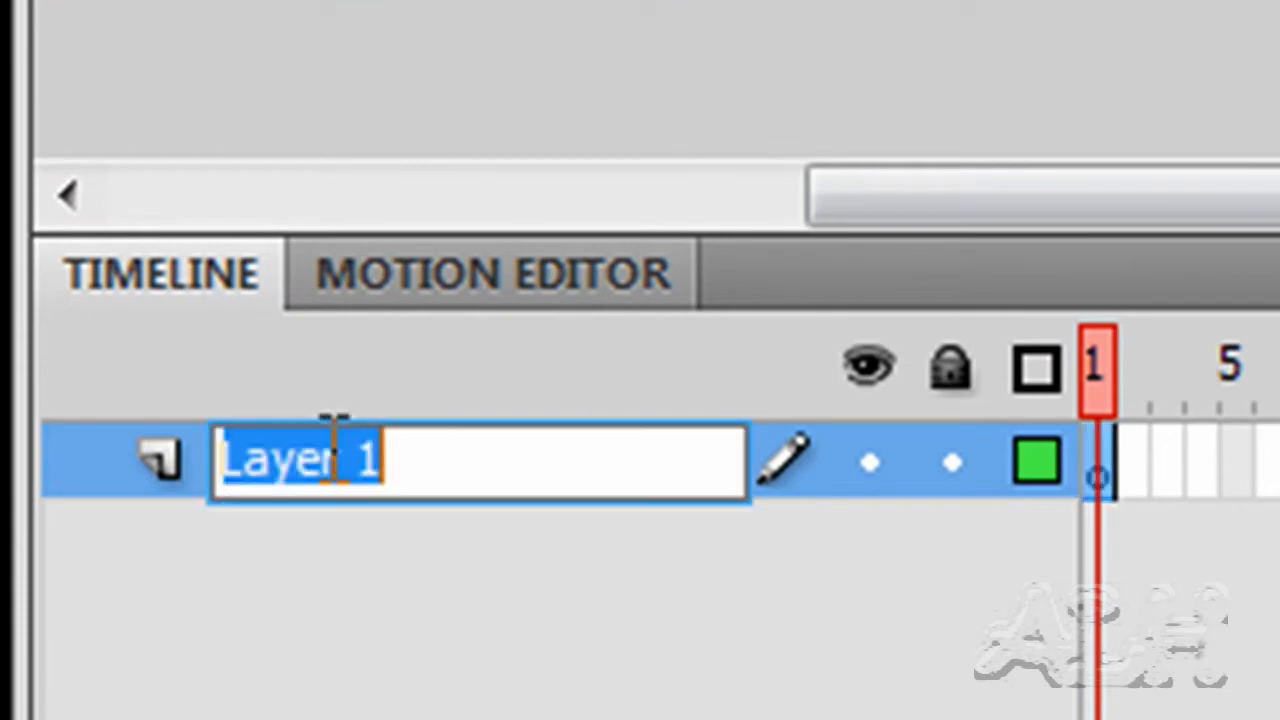
text(Head)
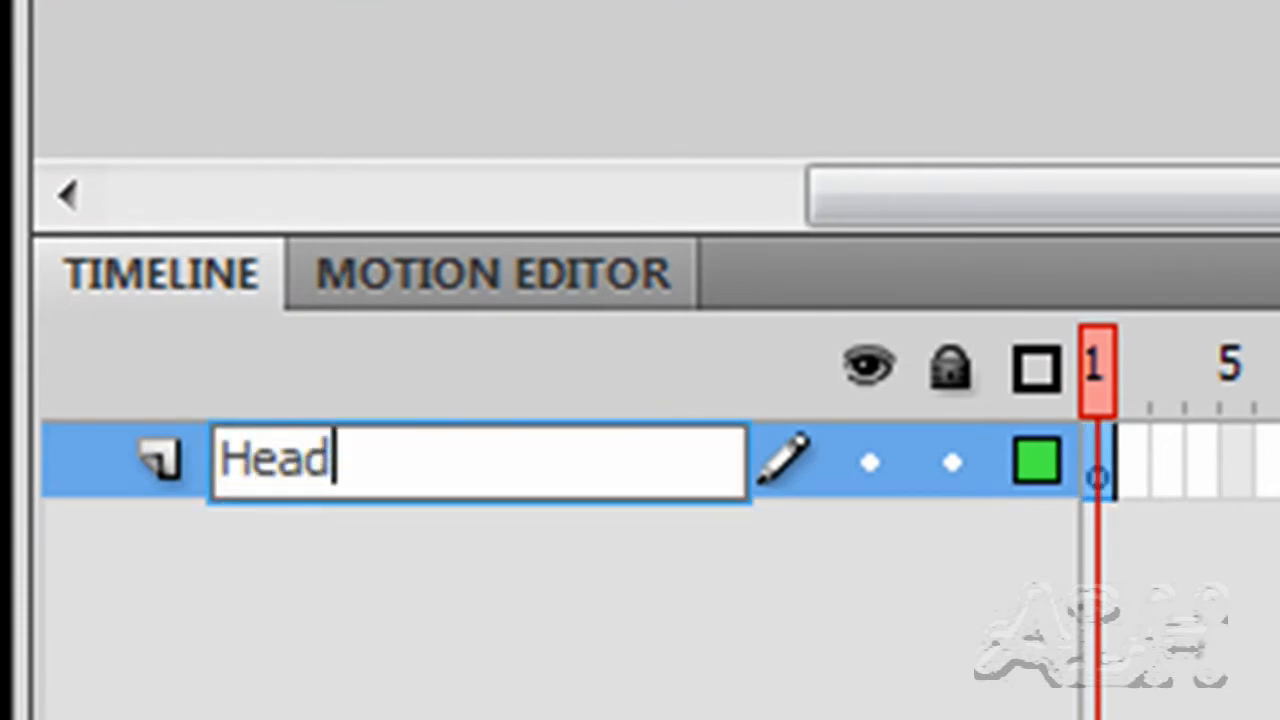
key(Return)
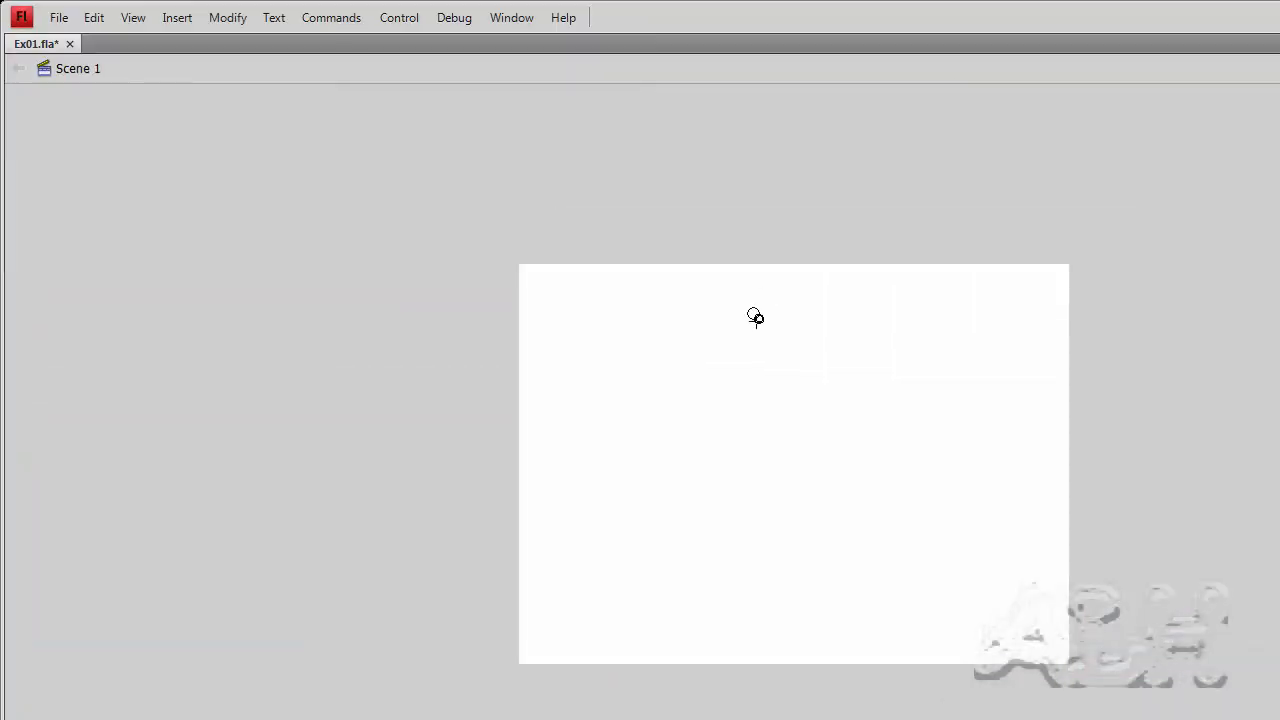
Draw the yellow outlined oval head and bend its upper-left edge outward into a rounder top
drag(748, 308, 831, 400)
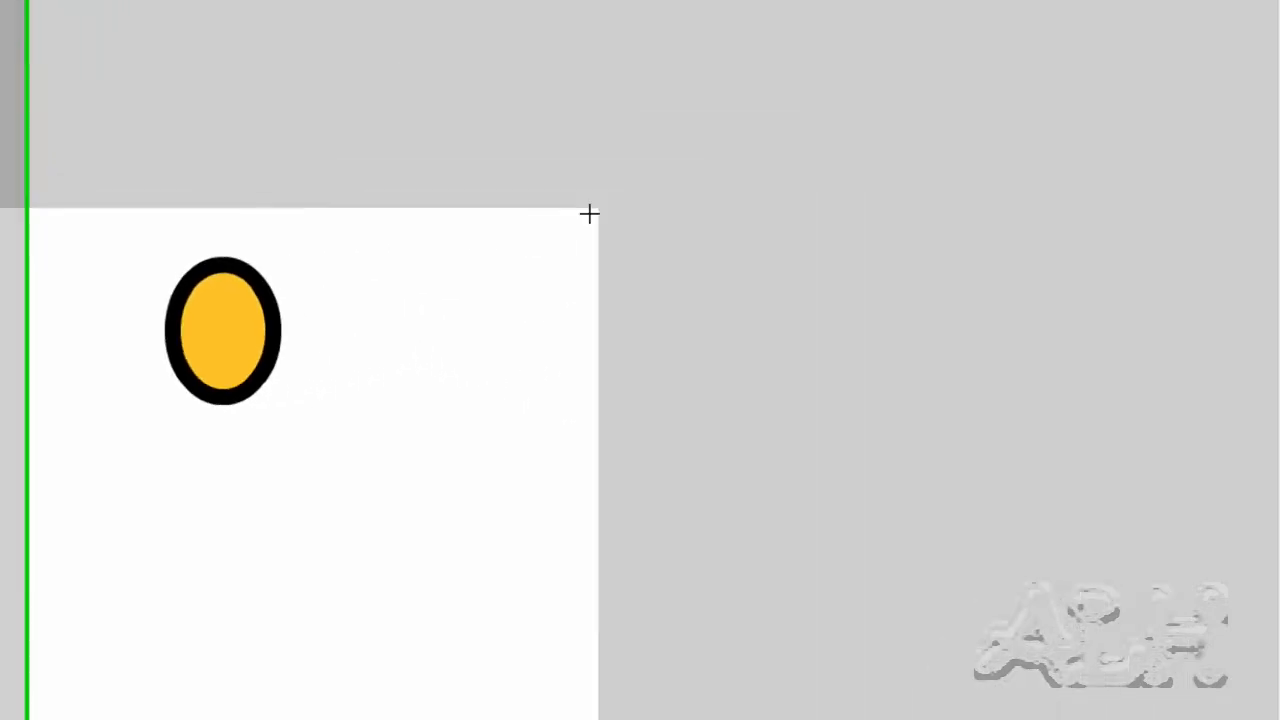
click(1259, 78)
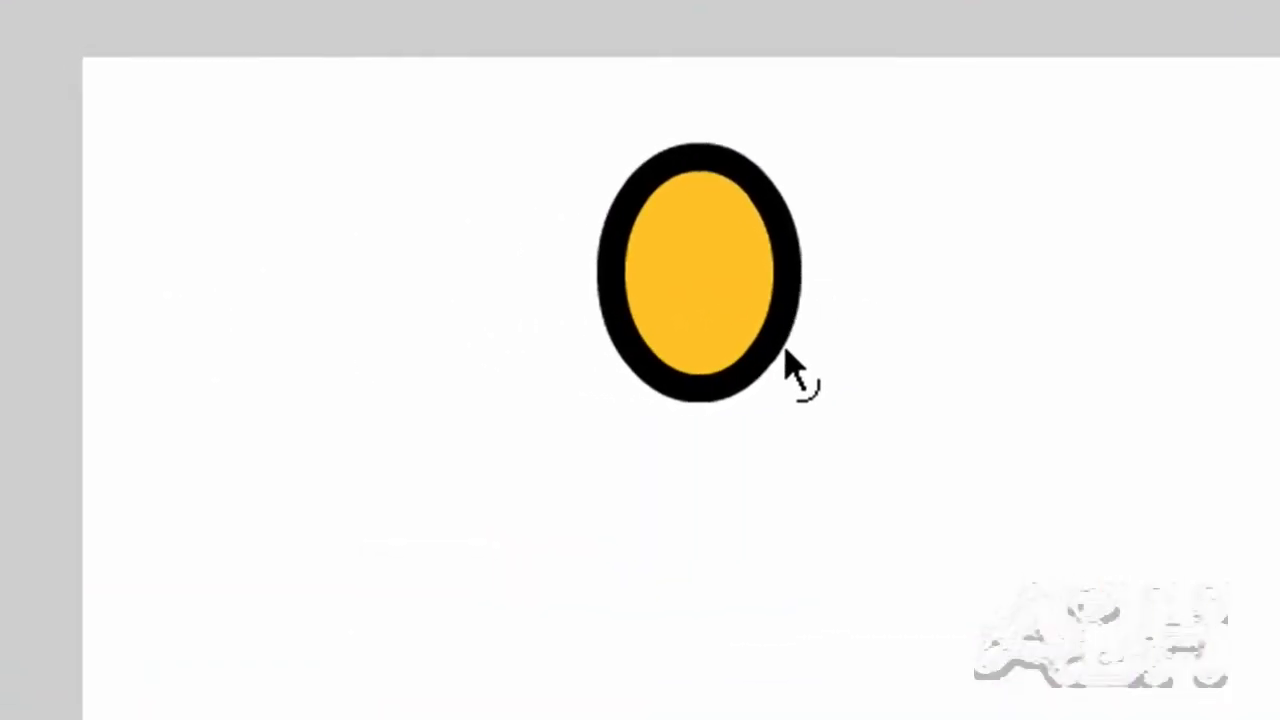
drag(771, 355, 789, 367)
key(ctrl+z)
drag(792, 246, 802, 200)
key(ctrl+z)
drag(631, 199, 601, 185)
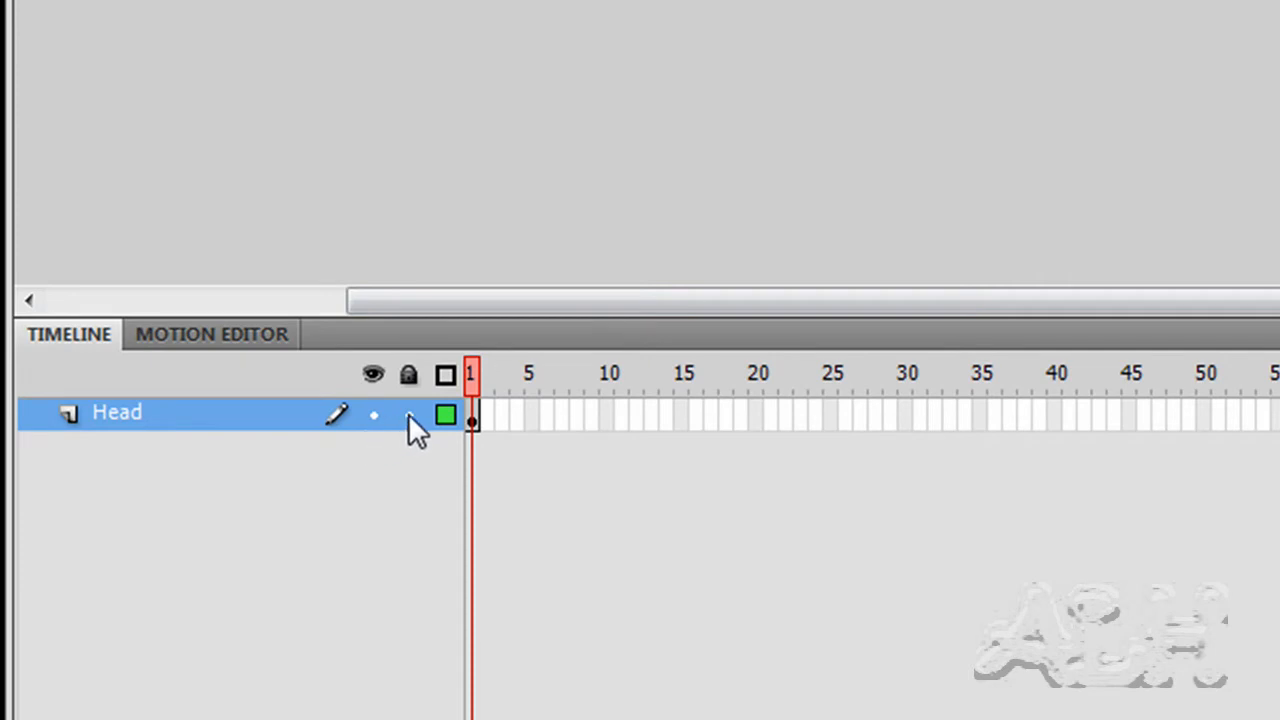
Lock the Head layer and add a new layer above it named 'Eyes'
click(408, 414)
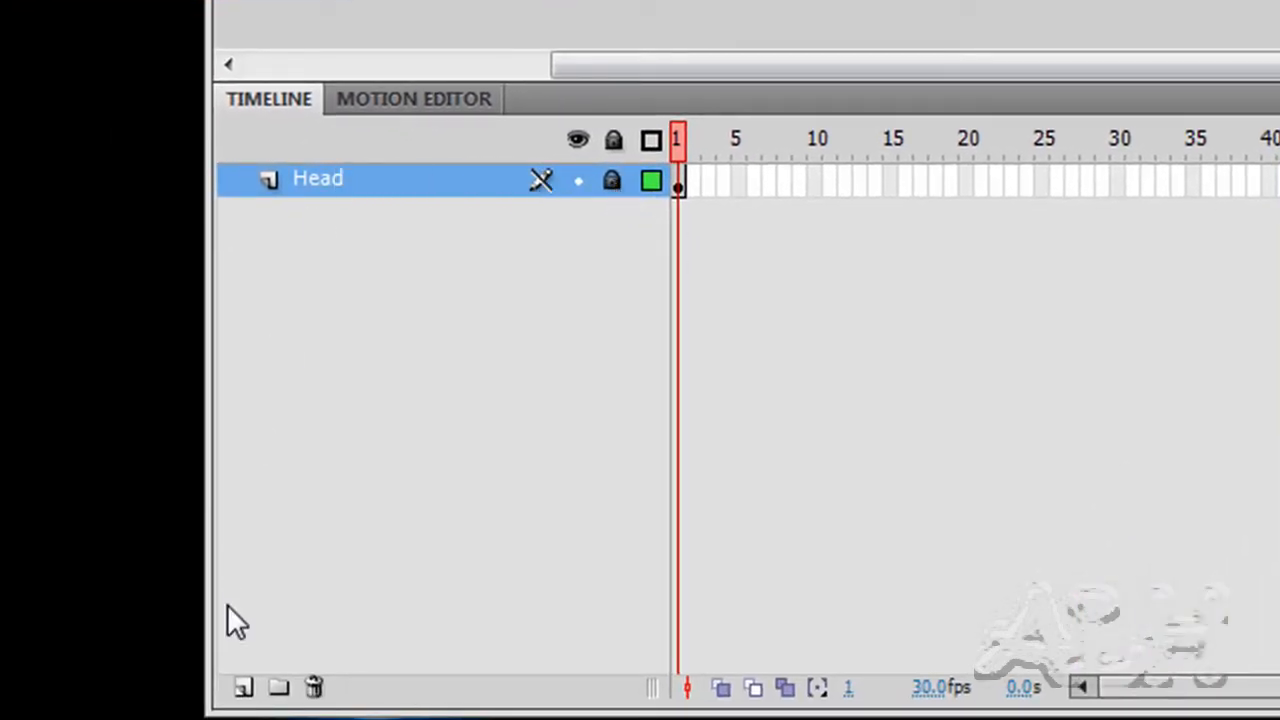
click(243, 687)
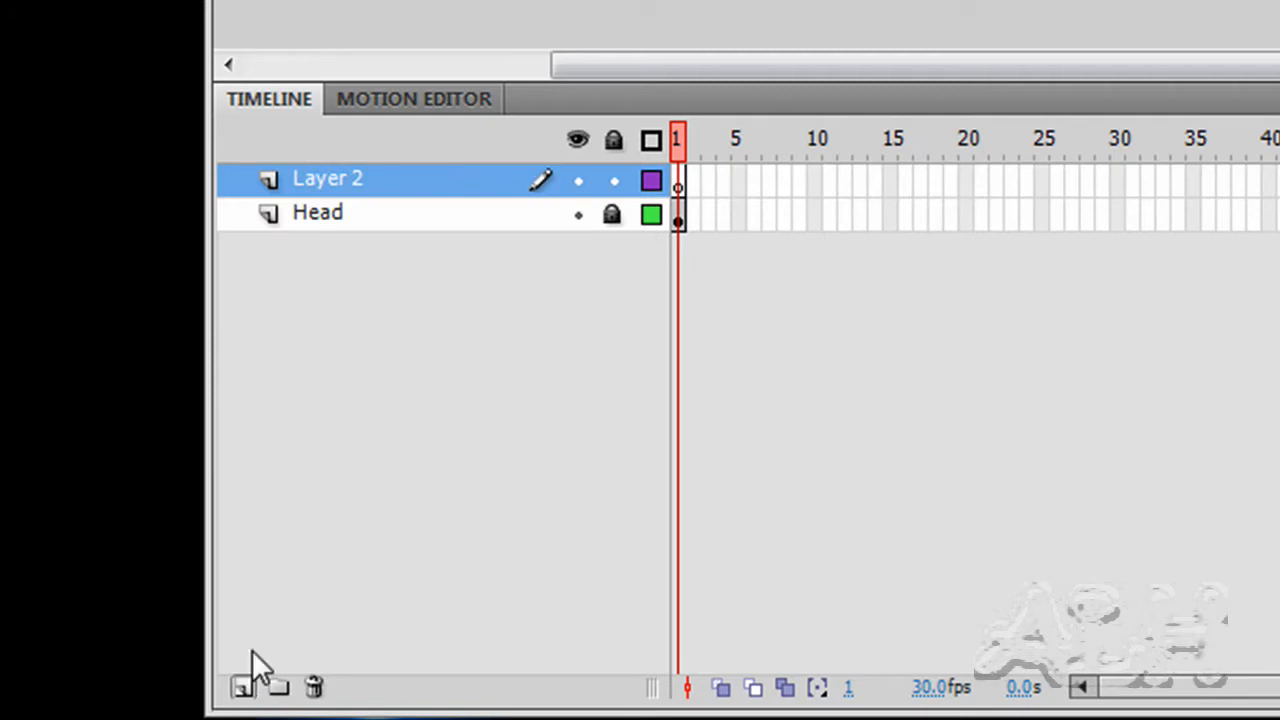
double_click(342, 180)
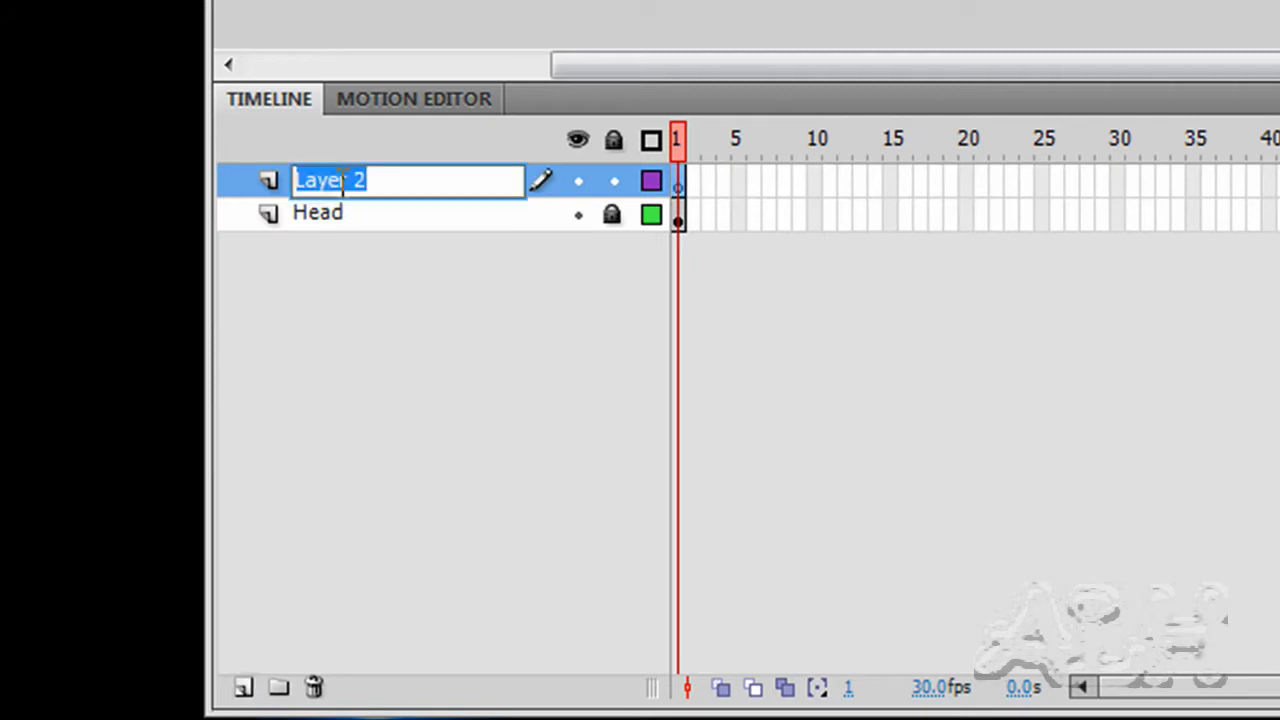
text(Eye)
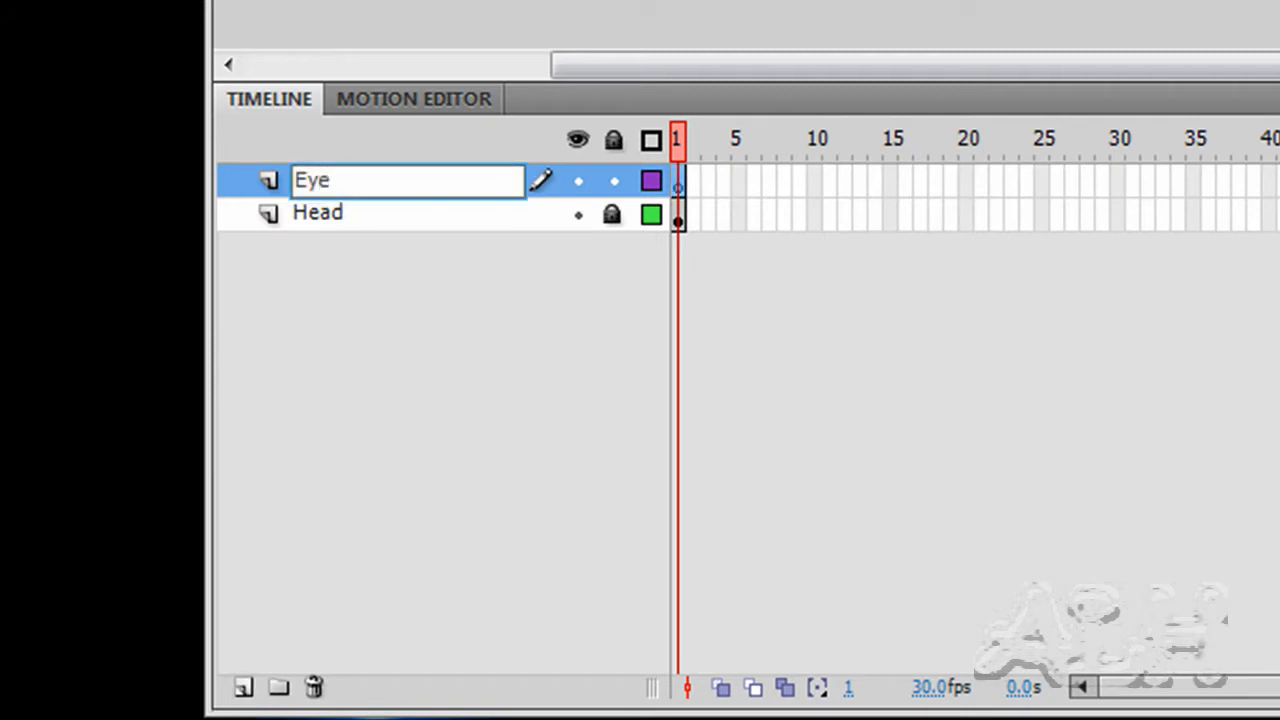
text(s)
key(Return)
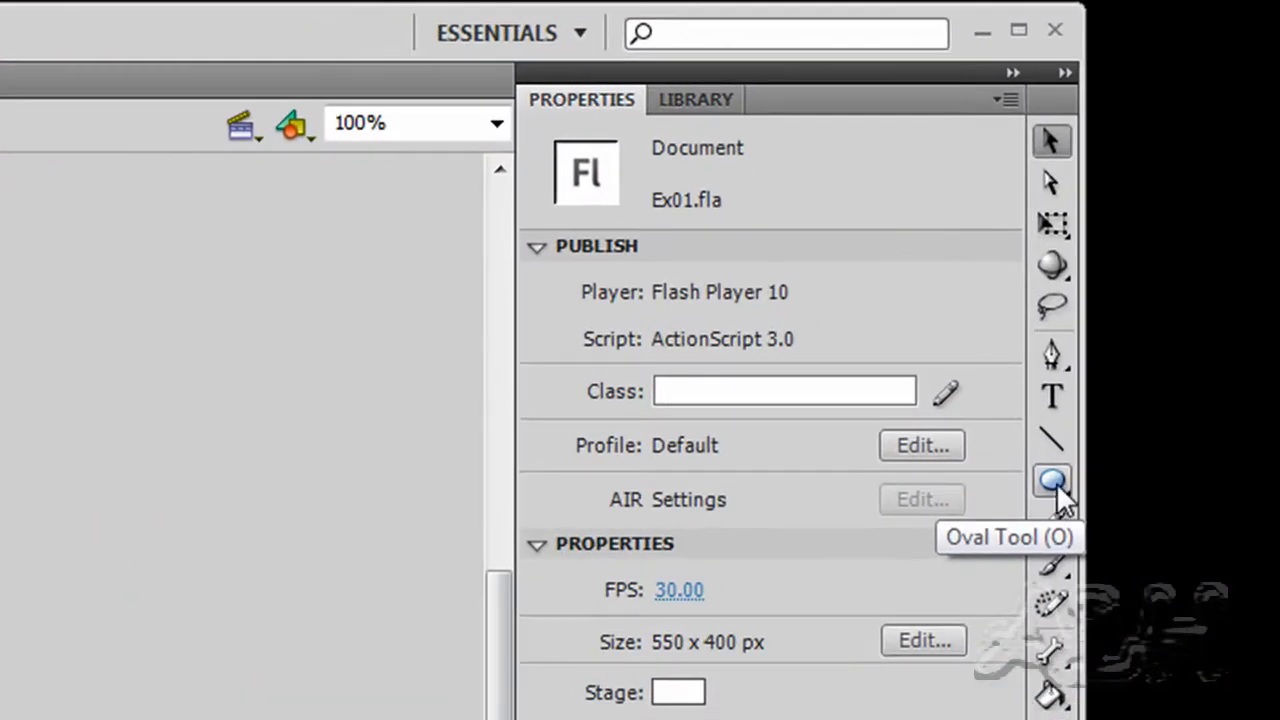
Set the Oval tool to a 2.00 stroke thickness and a white fill
click(1119, 342)
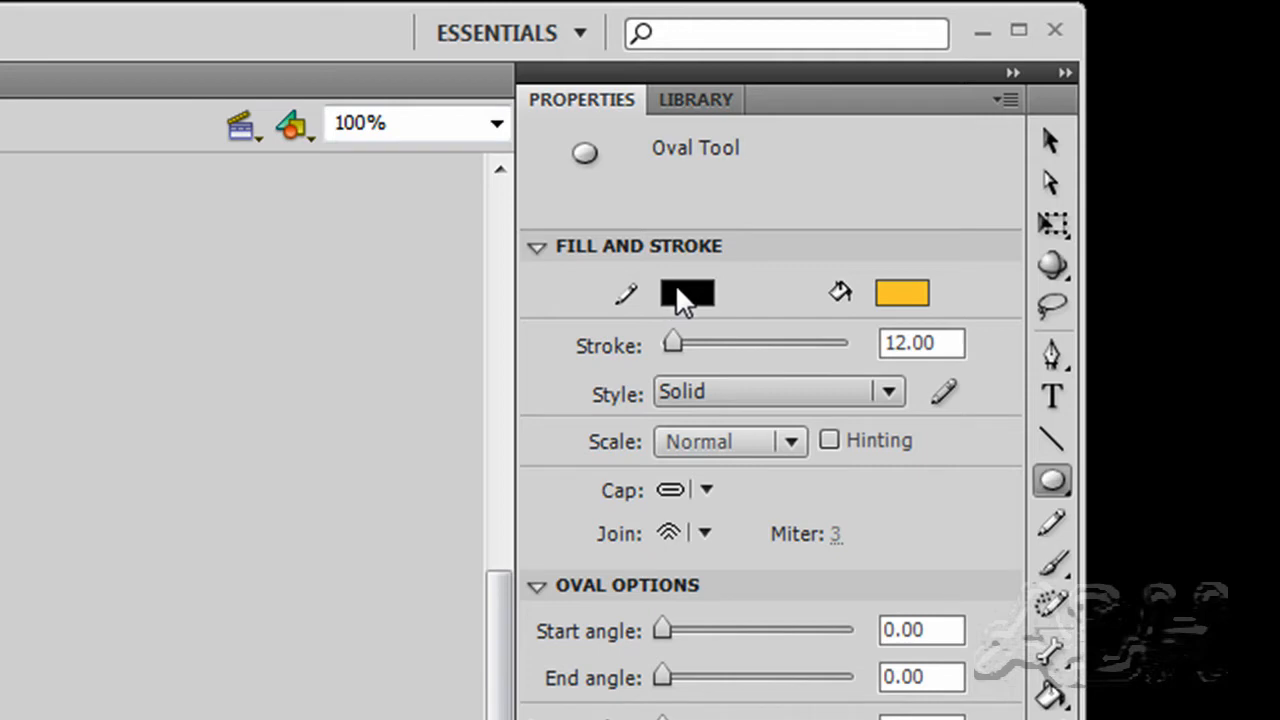
drag(938, 344, 866, 348)
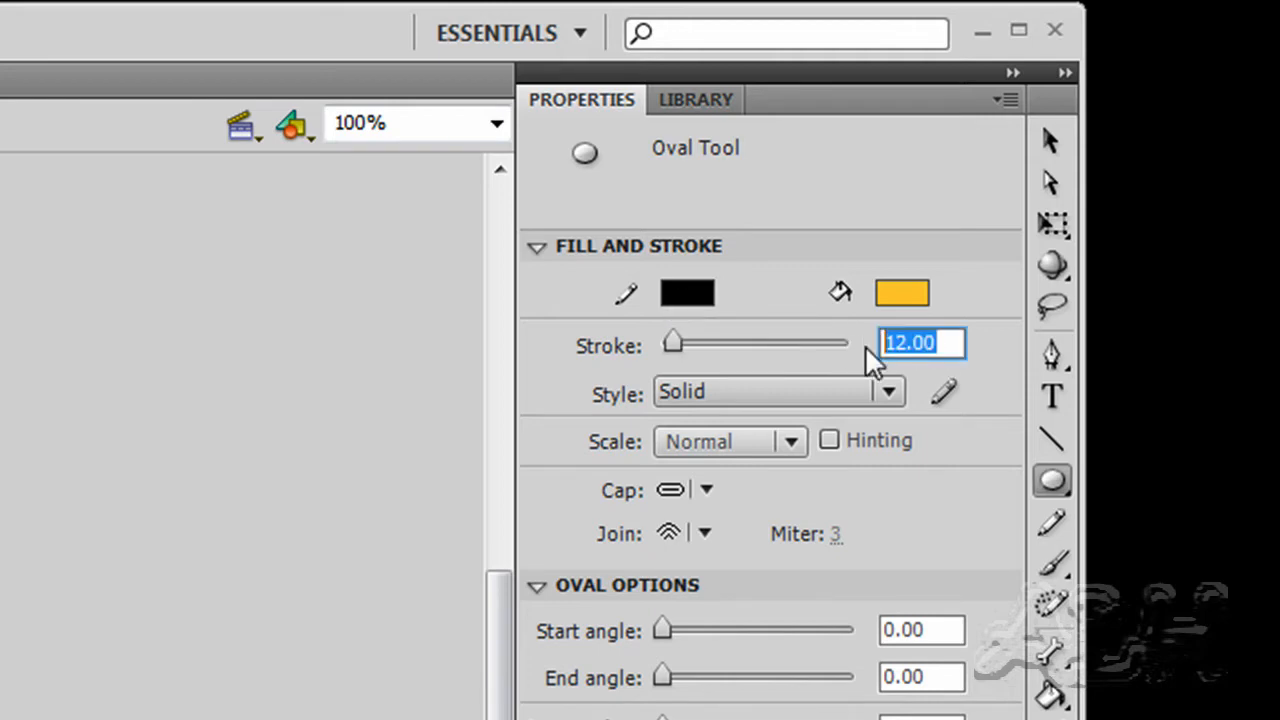
text(2)
key(Return)
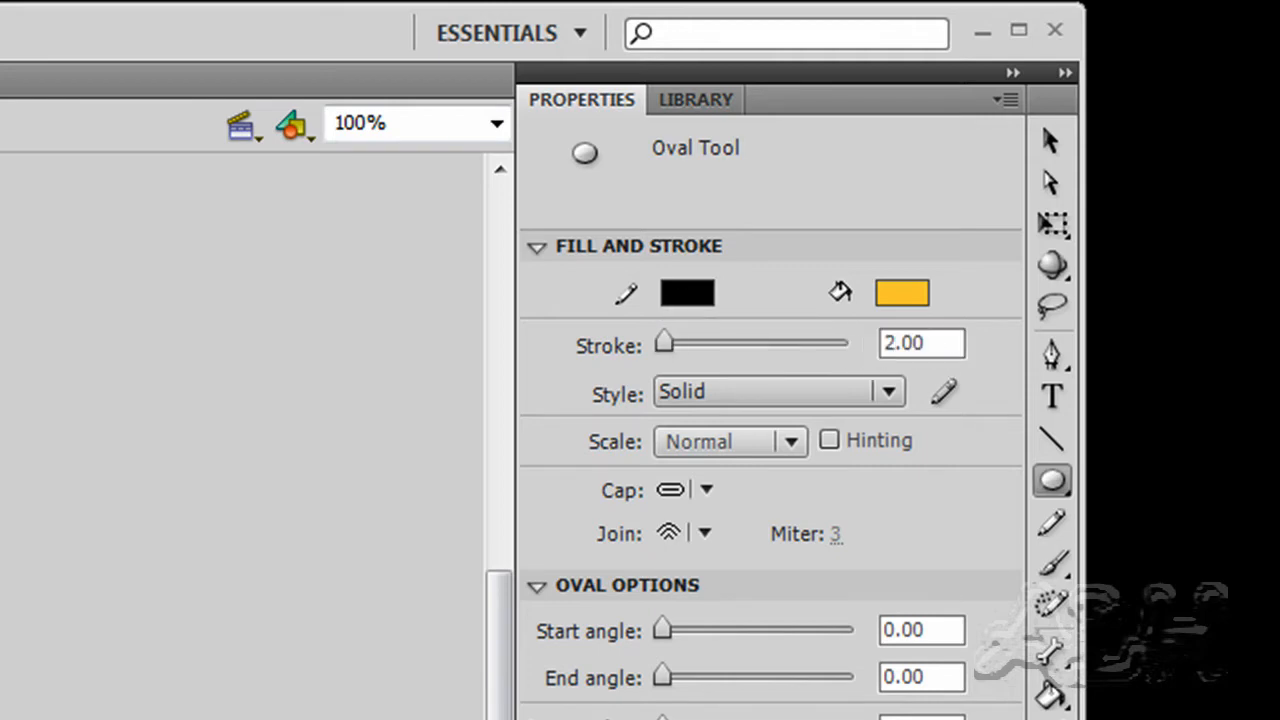
click(903, 291)
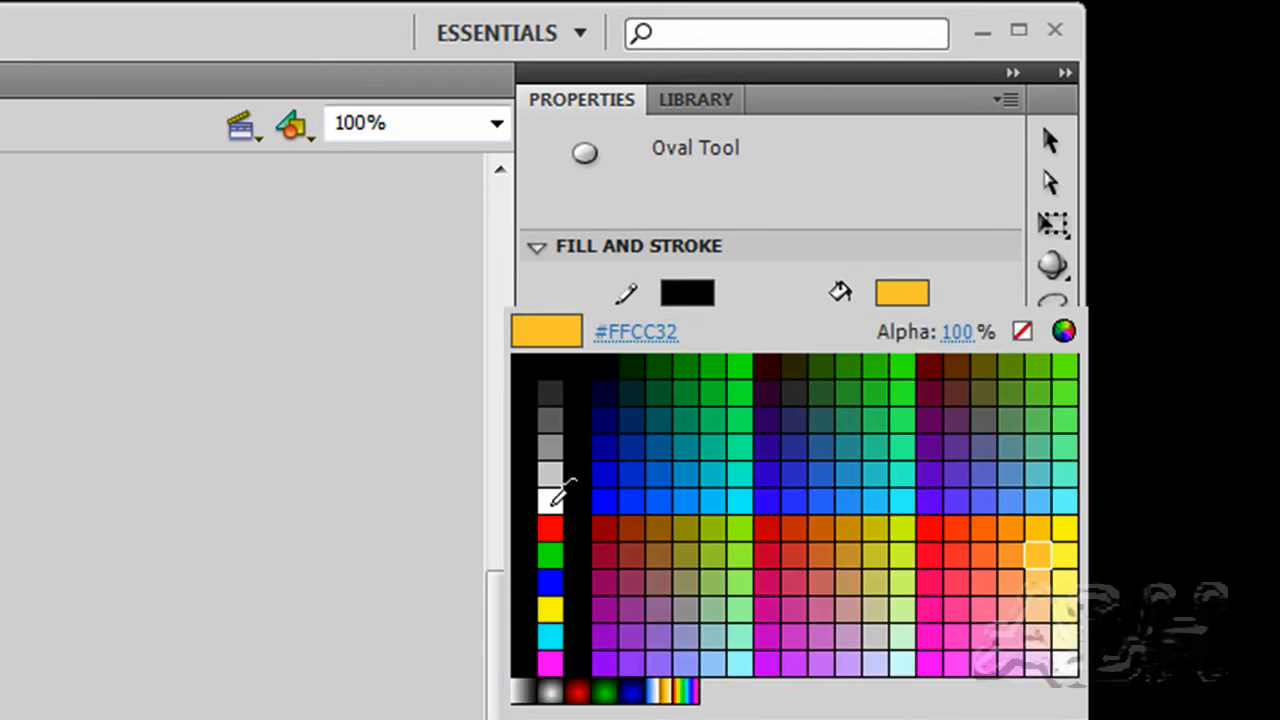
click(551, 500)
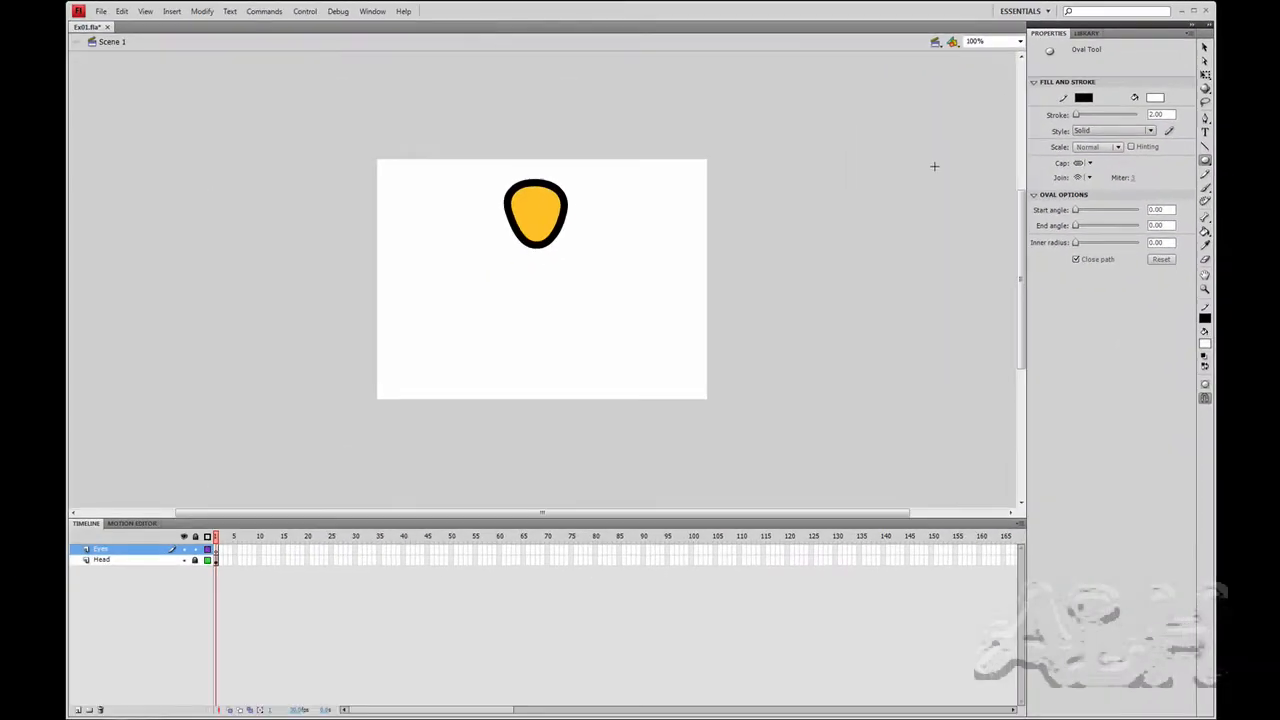
At 200% zoom, draw a small white outlined circle in the head's upper left
click(1019, 41)
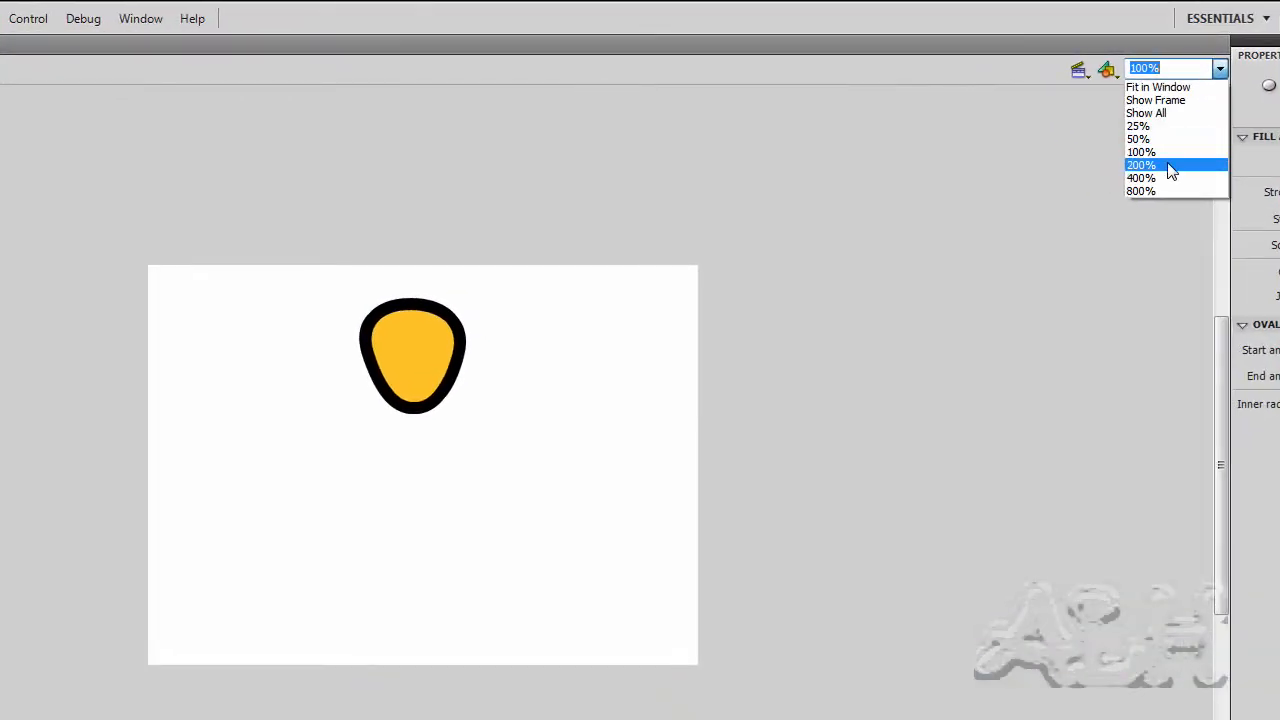
click(1170, 166)
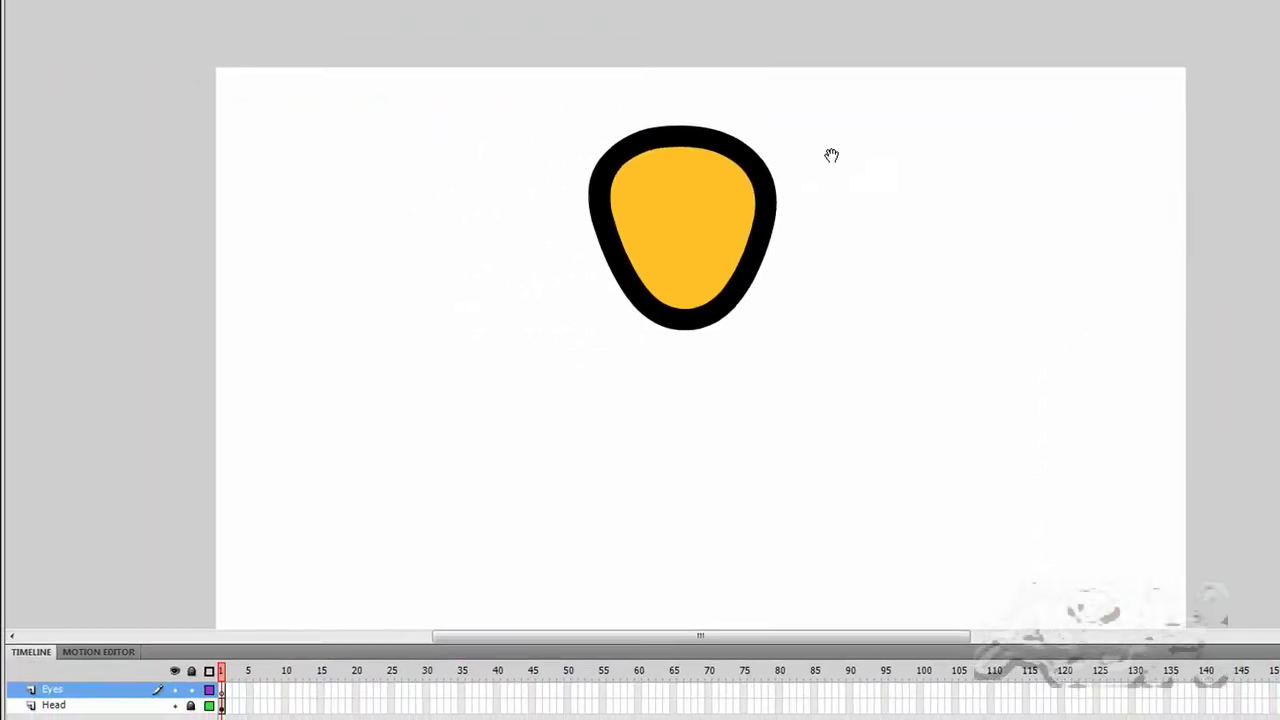
drag(831, 155, 826, 180)
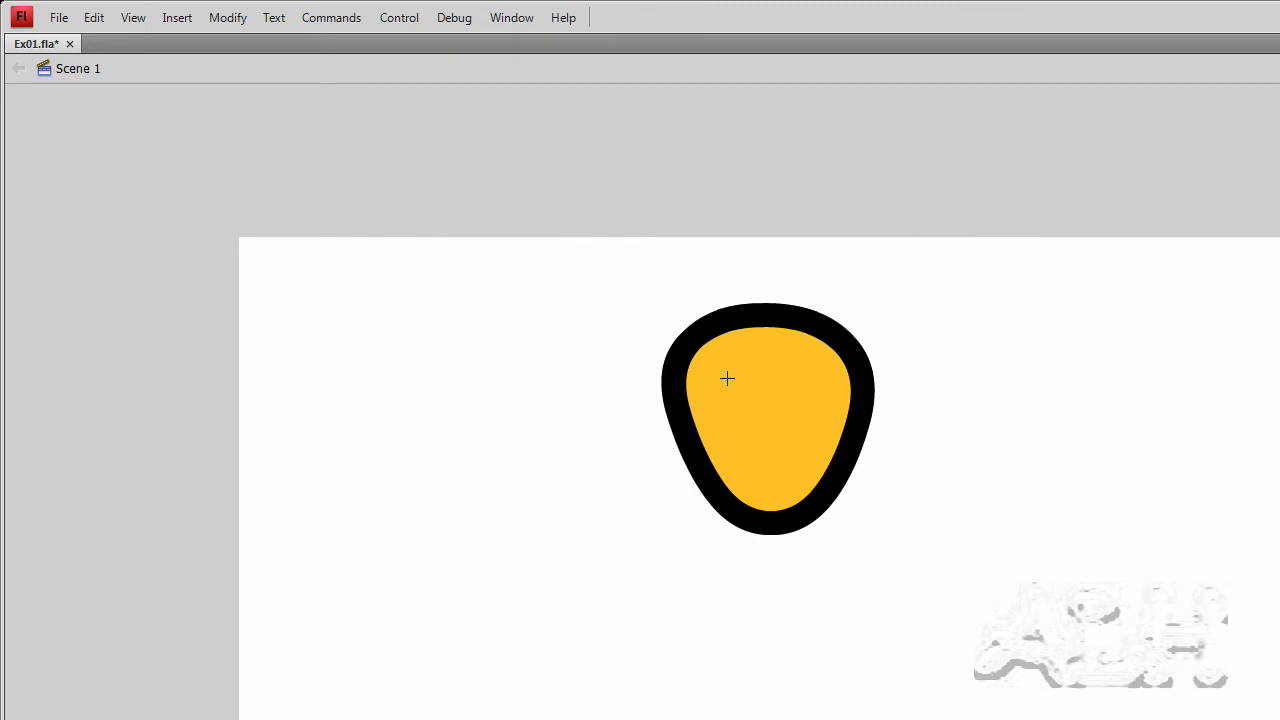
drag(726, 381, 755, 410)
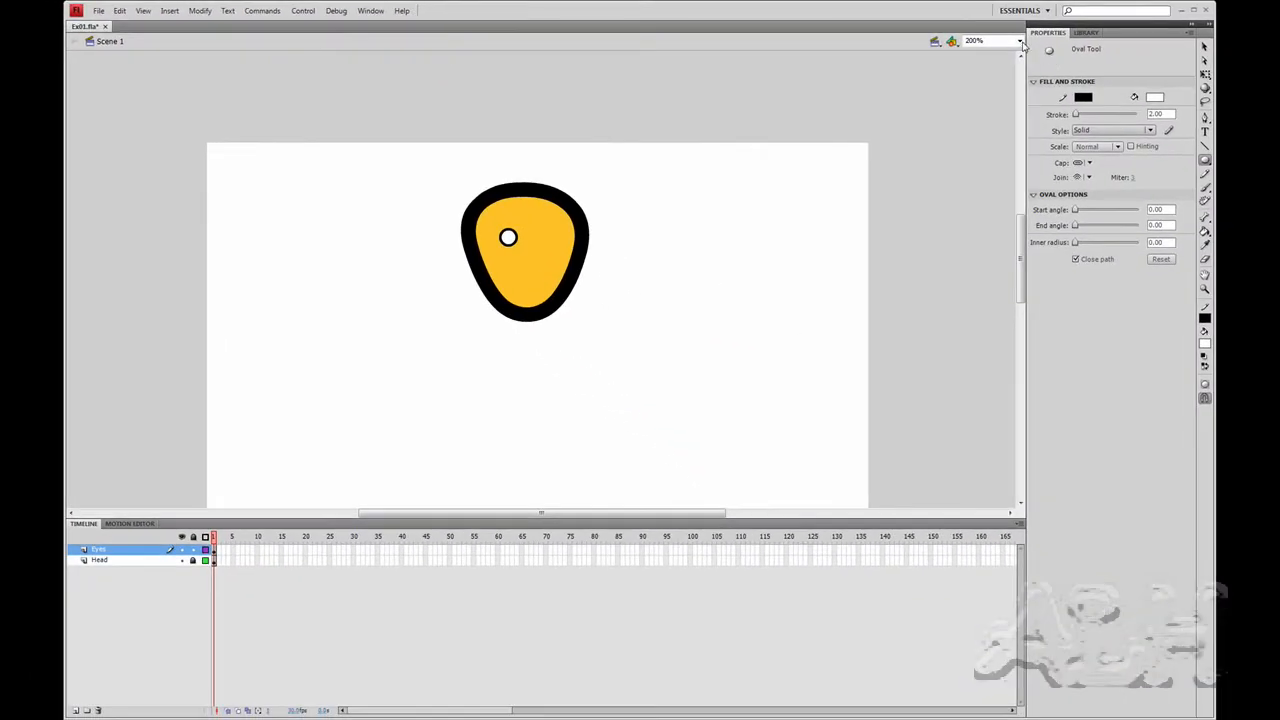
Zoom to 400% and set a black fill with no outline for the pupil
click(1019, 42)
click(980, 107)
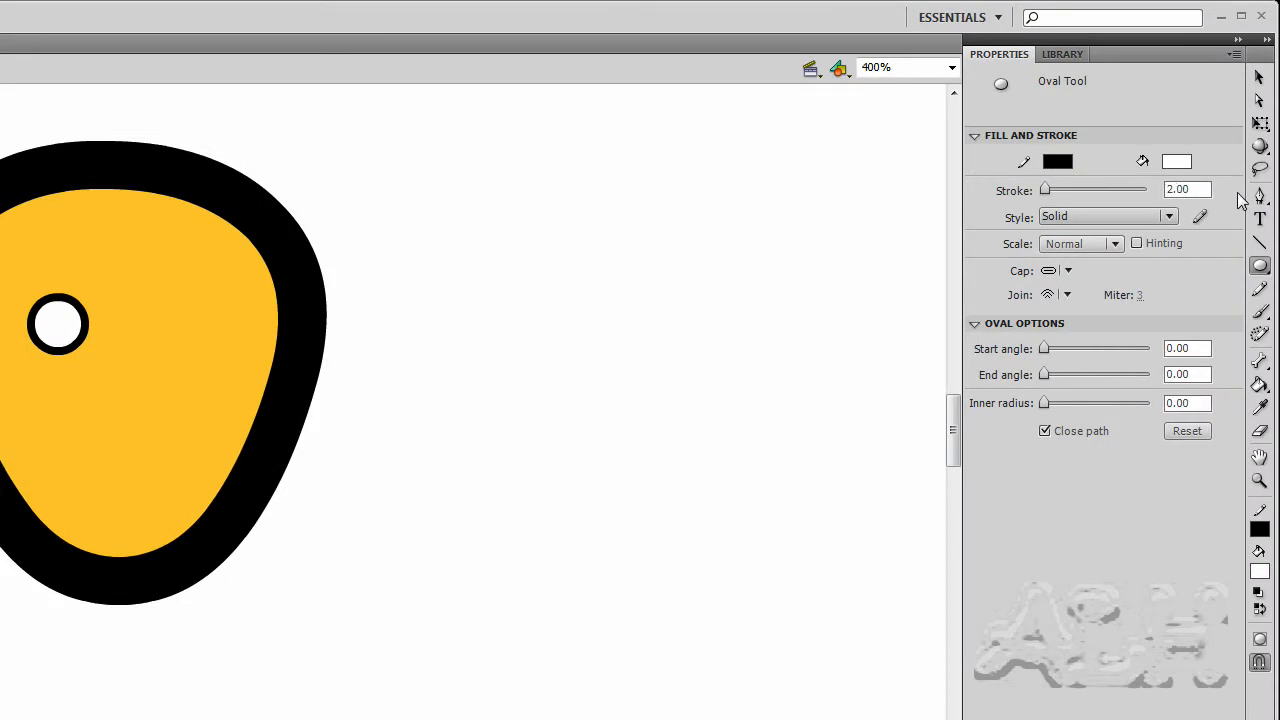
click(1259, 265)
click(1172, 162)
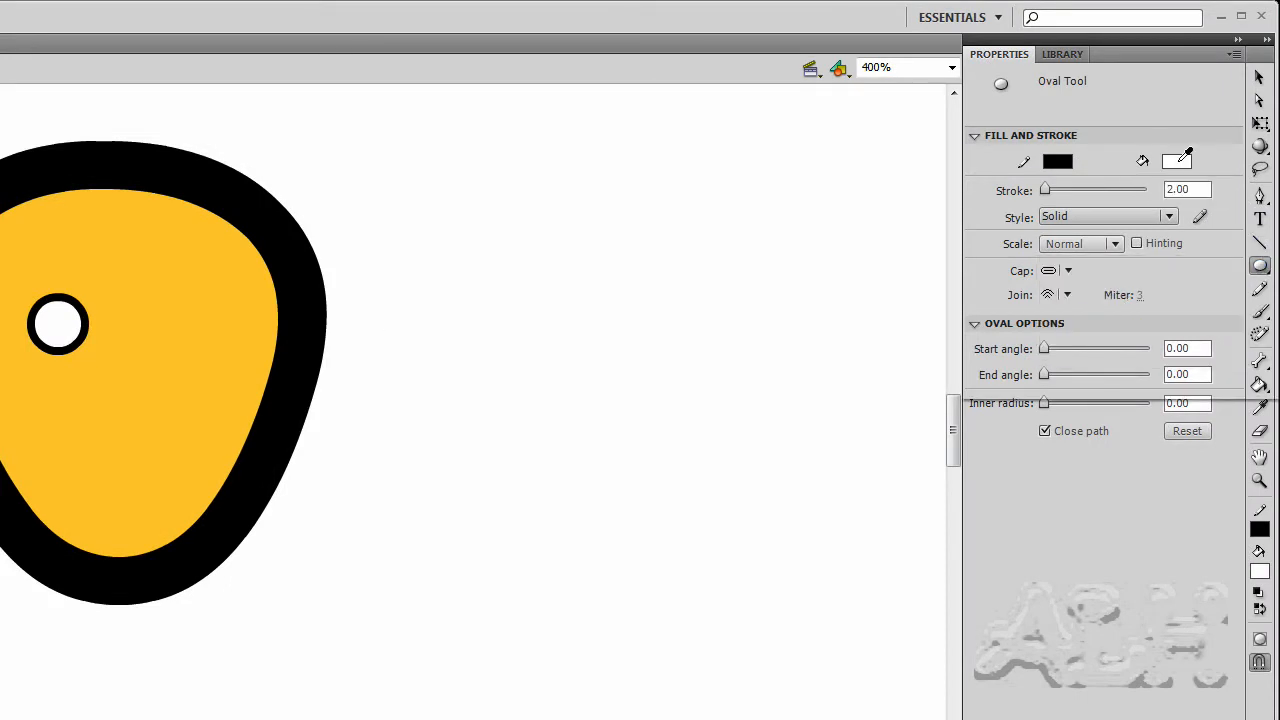
click(1175, 161)
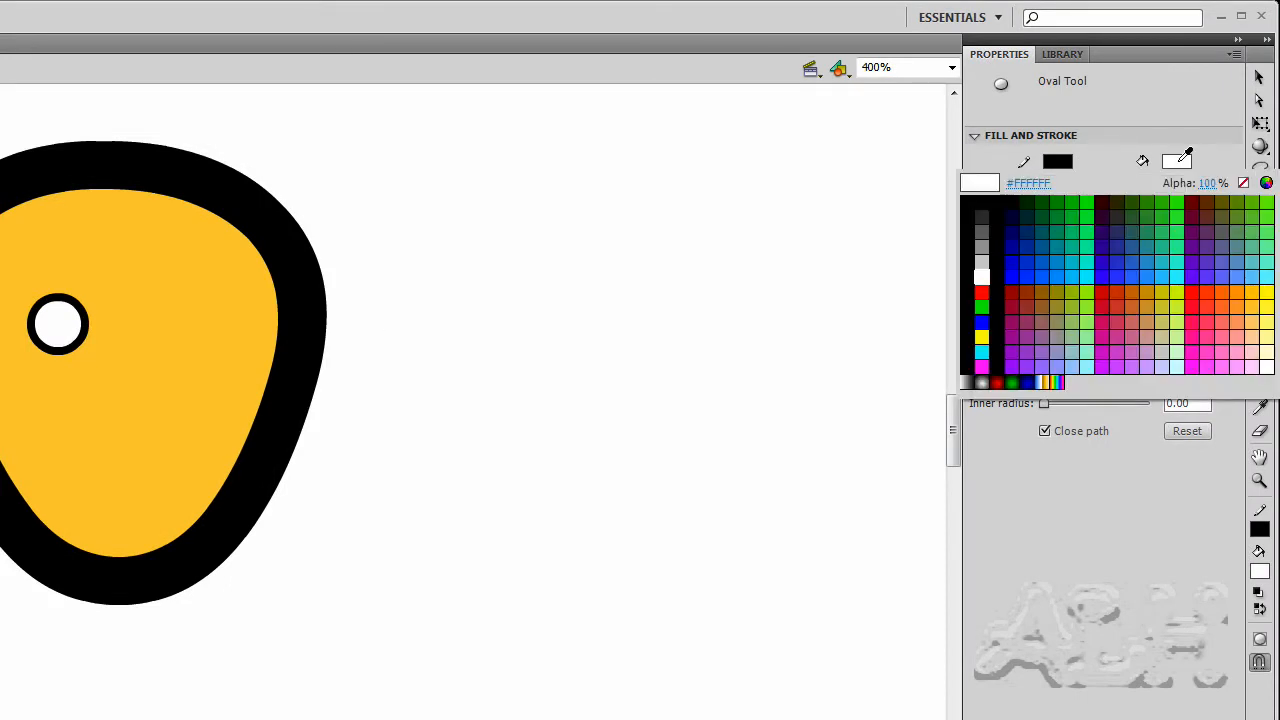
click(971, 199)
click(1066, 162)
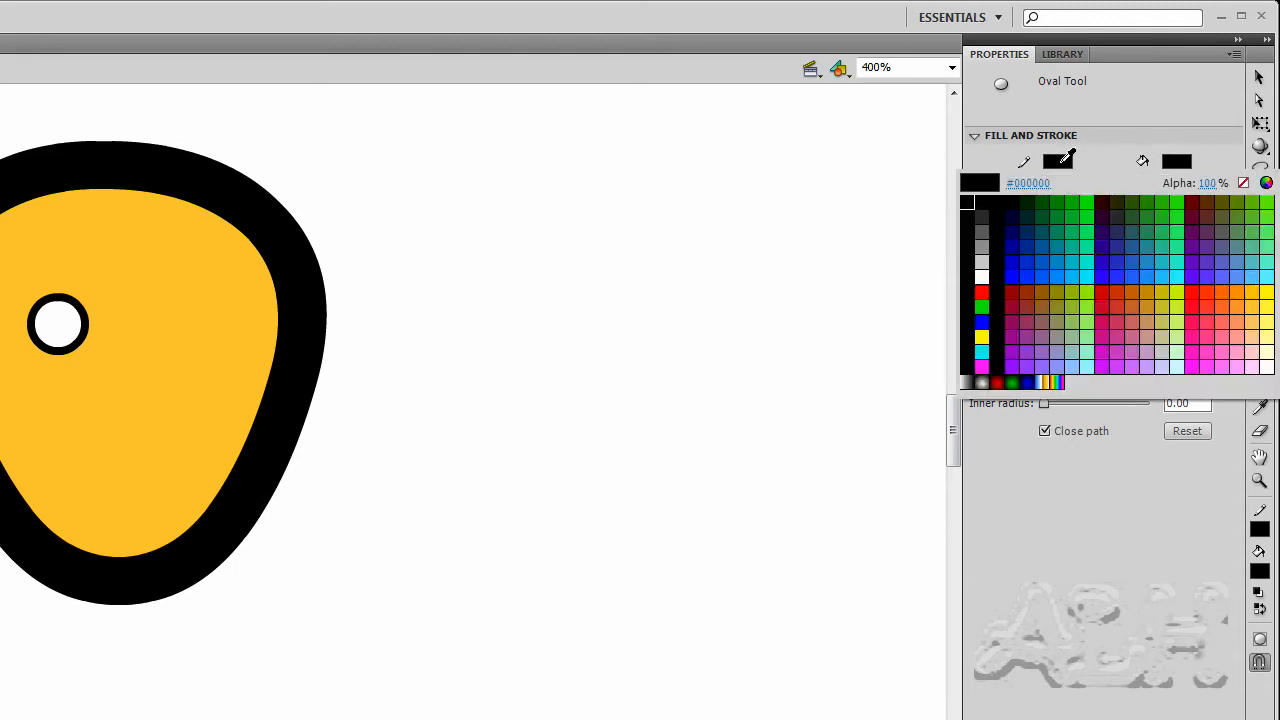
click(1243, 184)
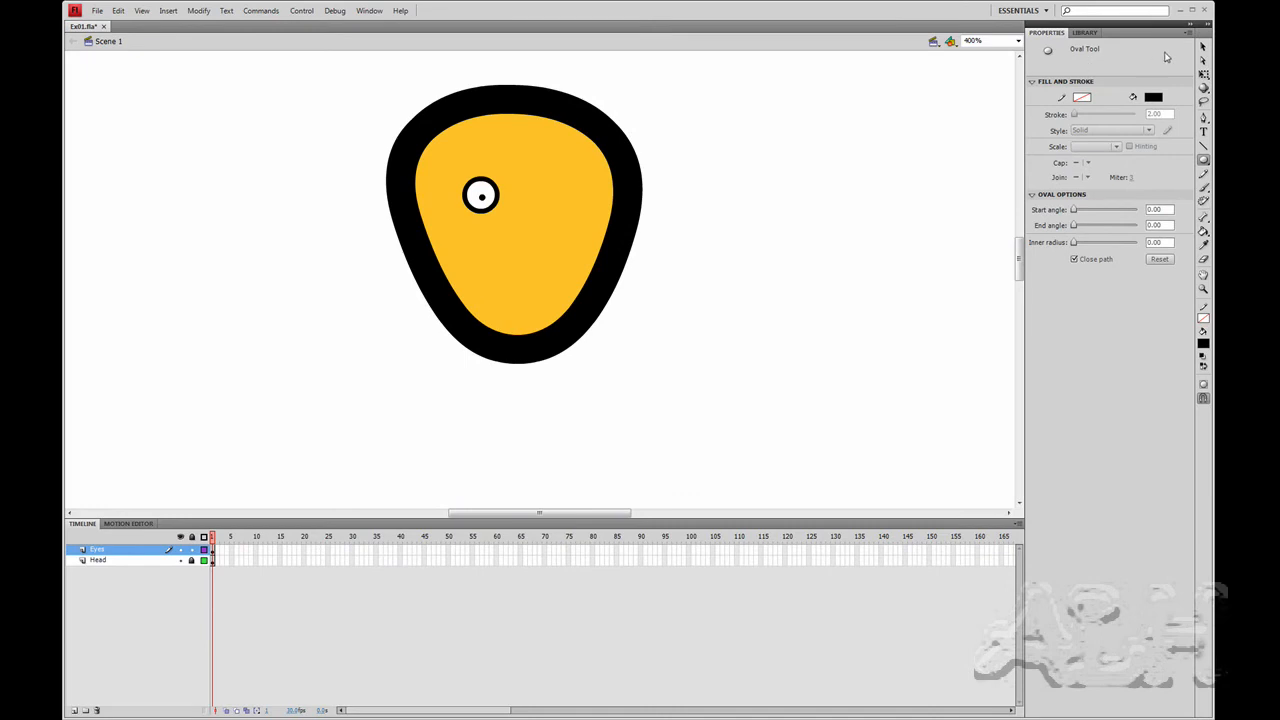
Marquee-select the white eye with its pupil and group them with Modify > Group
click(1205, 46)
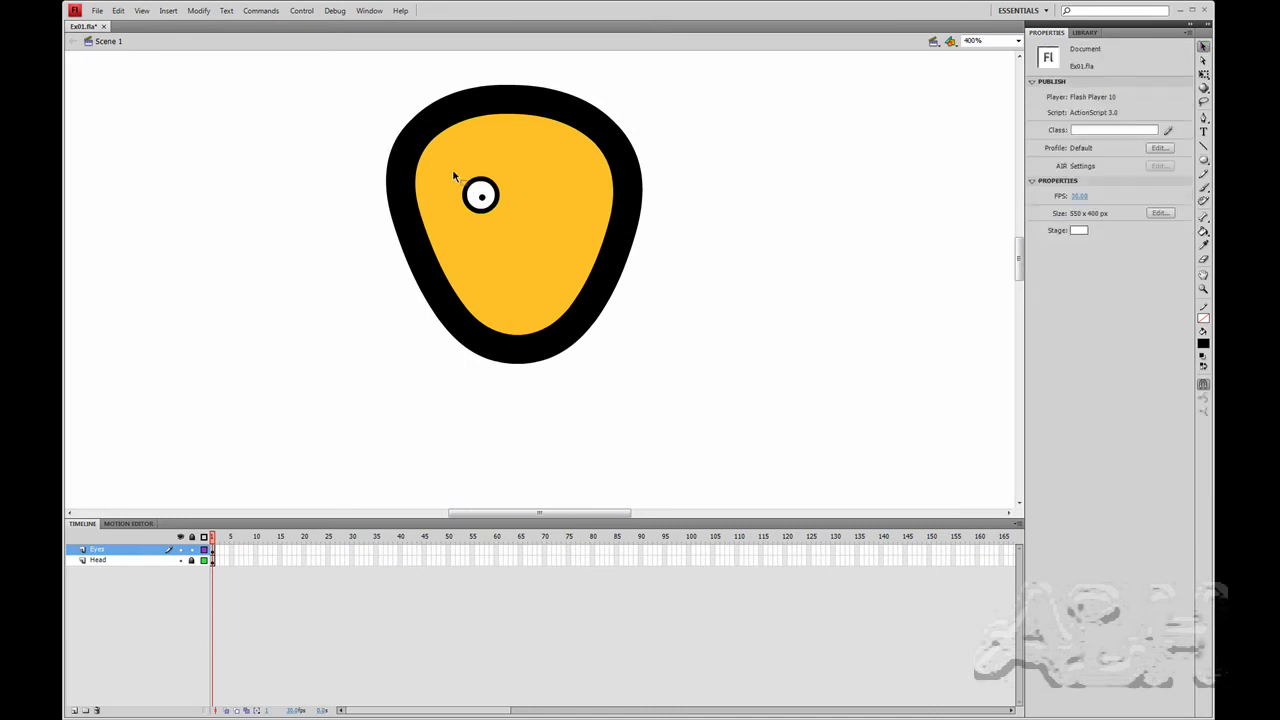
drag(449, 166, 518, 230)
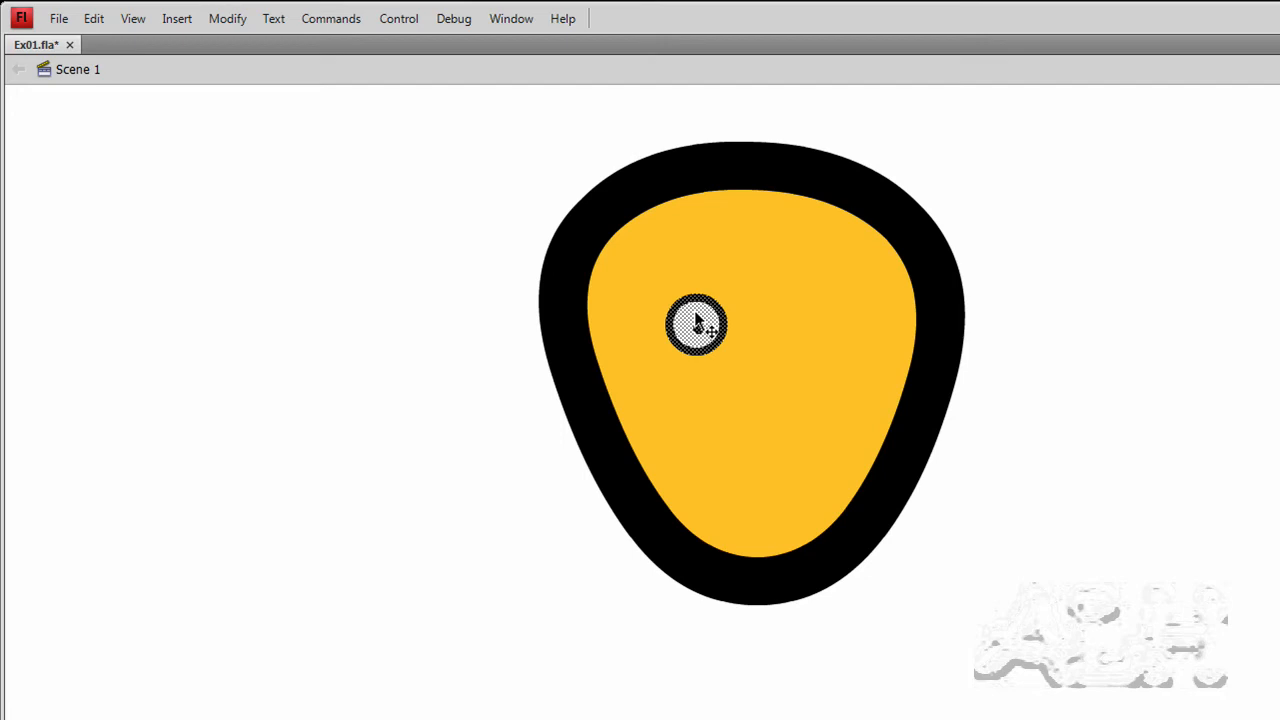
click(226, 18)
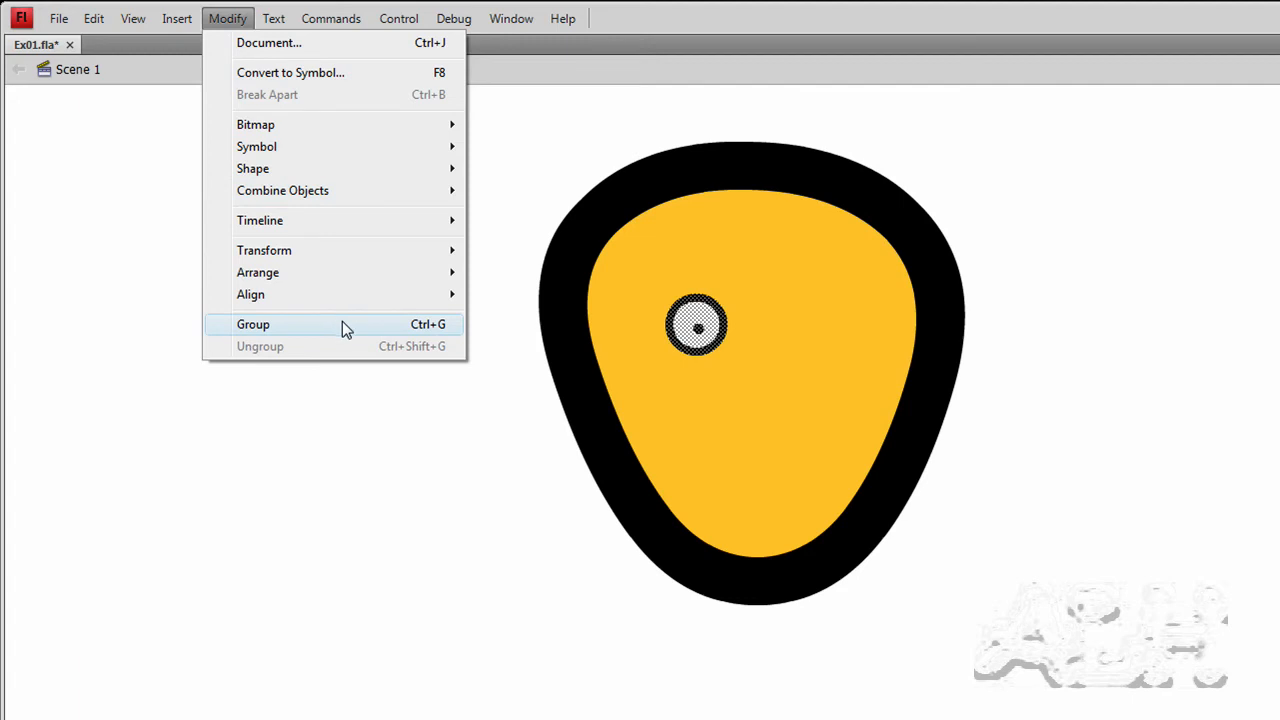
click(375, 324)
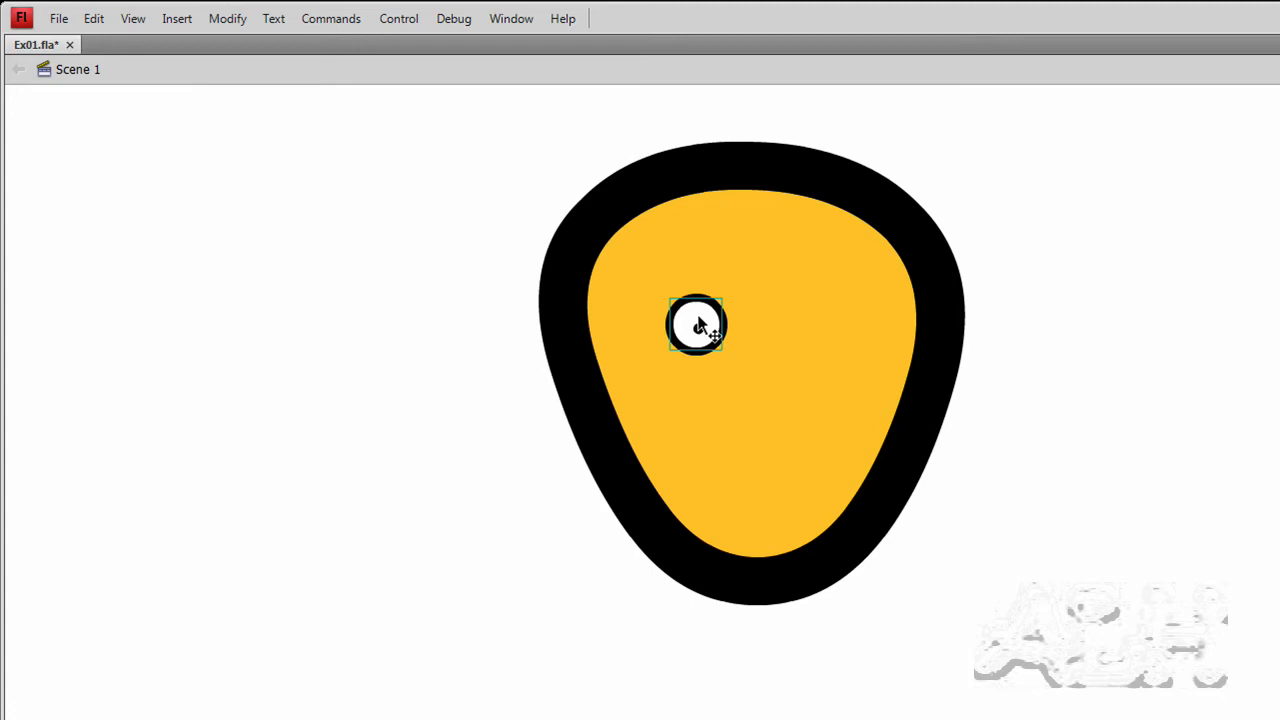
Copy and paste the grouped eye, then move the copy to the right of the original
right_click(697, 320)
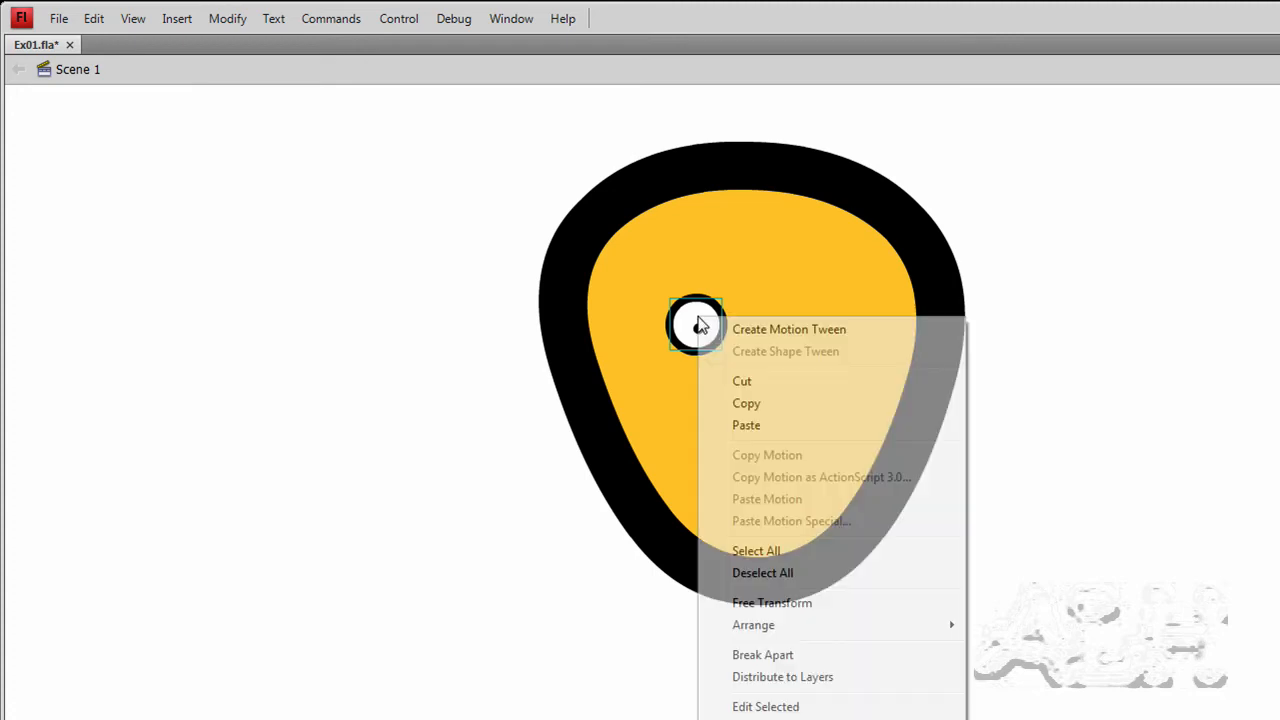
click(739, 408)
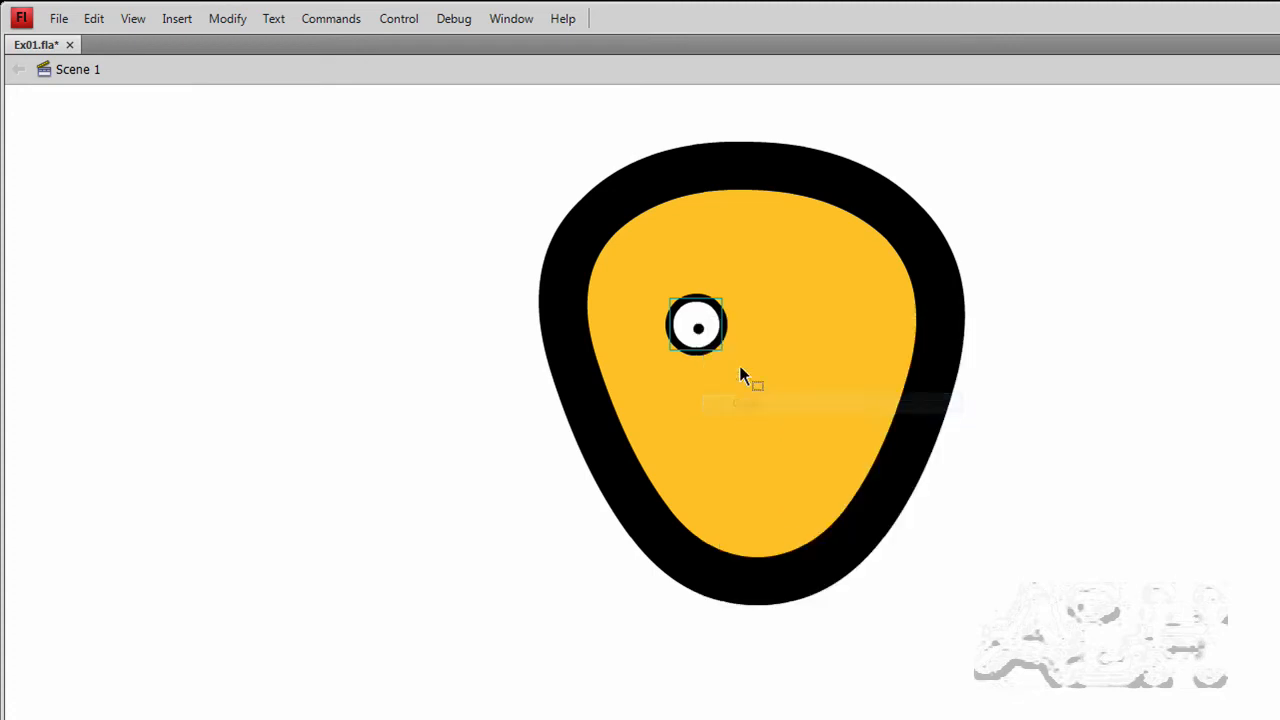
right_click(749, 316)
click(798, 373)
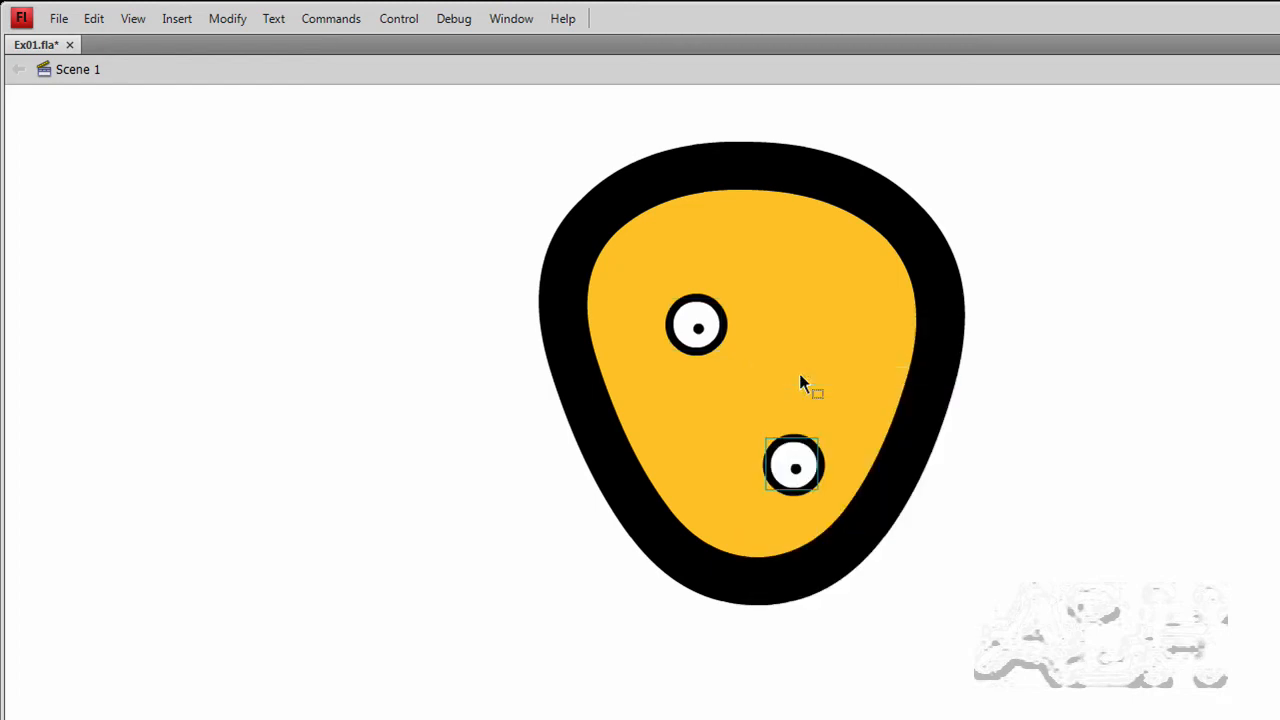
drag(803, 457, 797, 316)
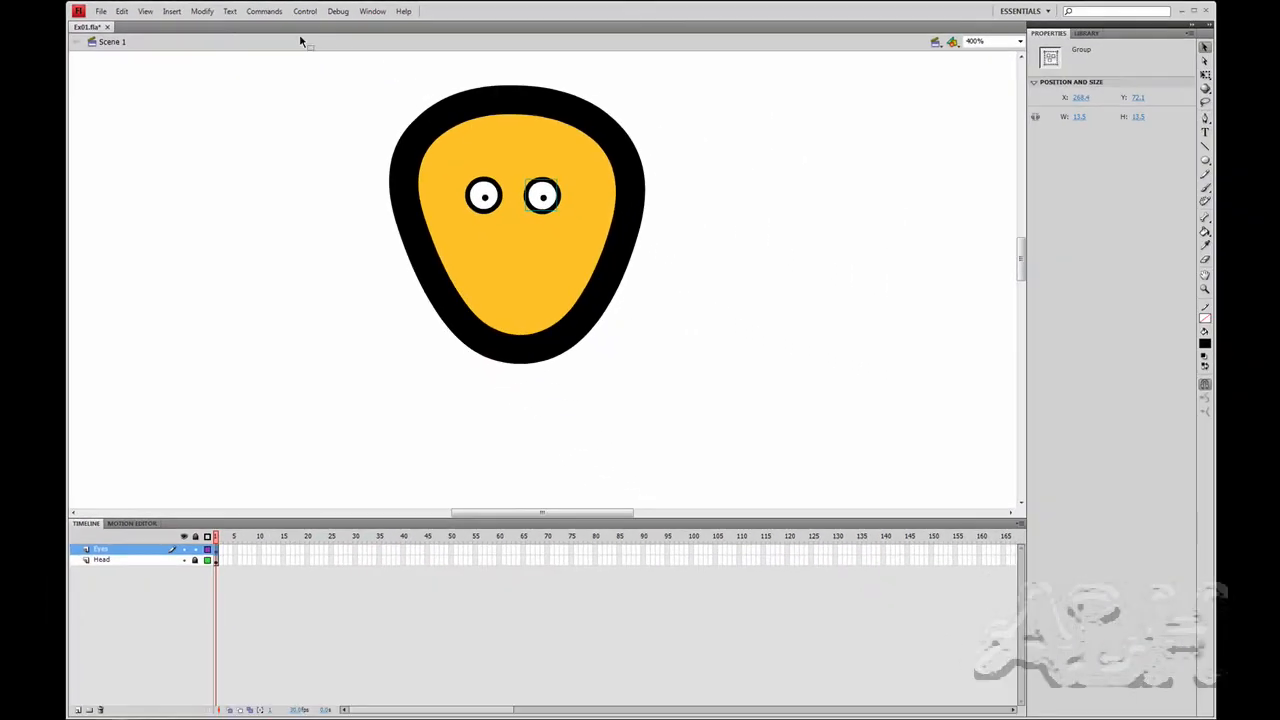
Flip the right eye horizontally, then select both eyes and nudge them up
click(202, 11)
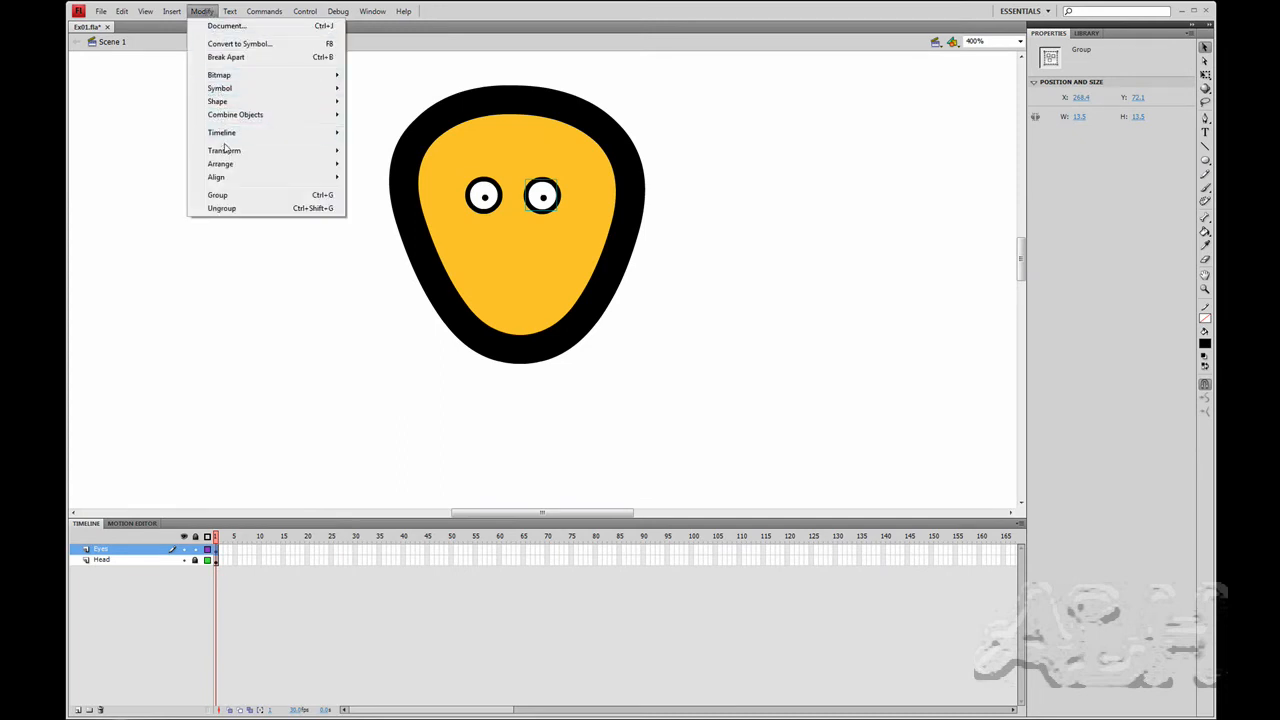
mouse_move(231, 165)
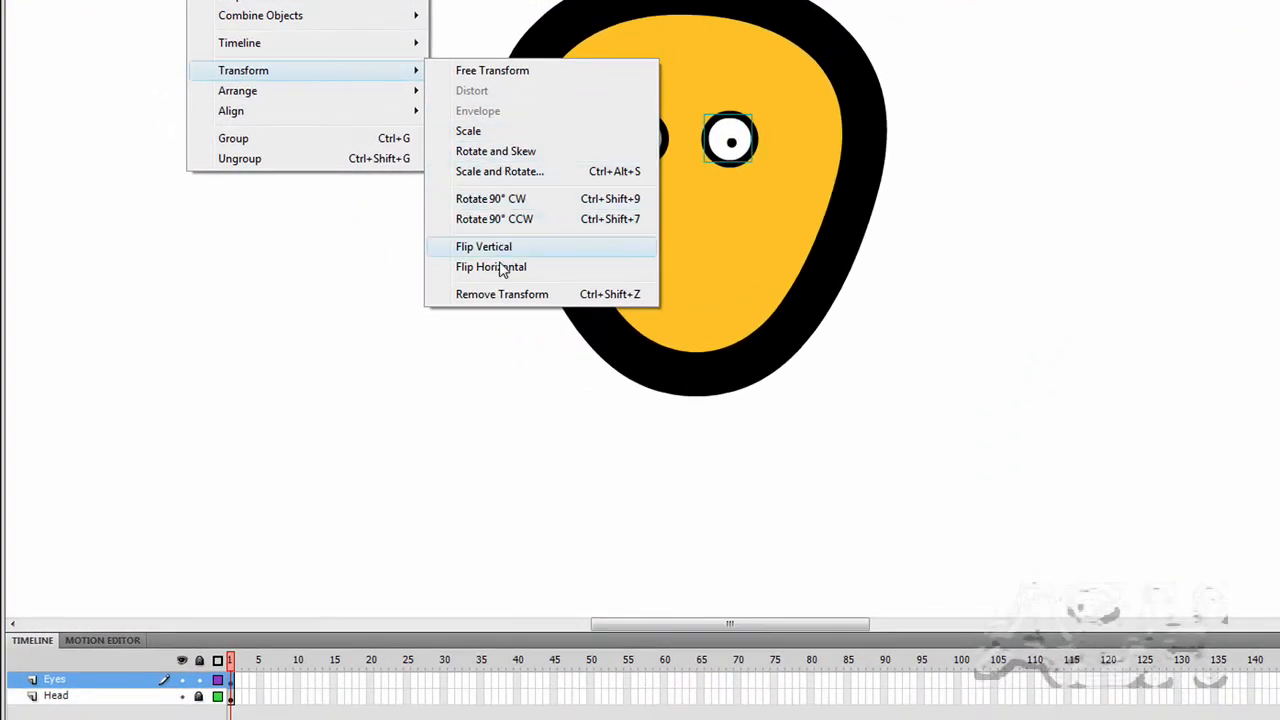
click(500, 267)
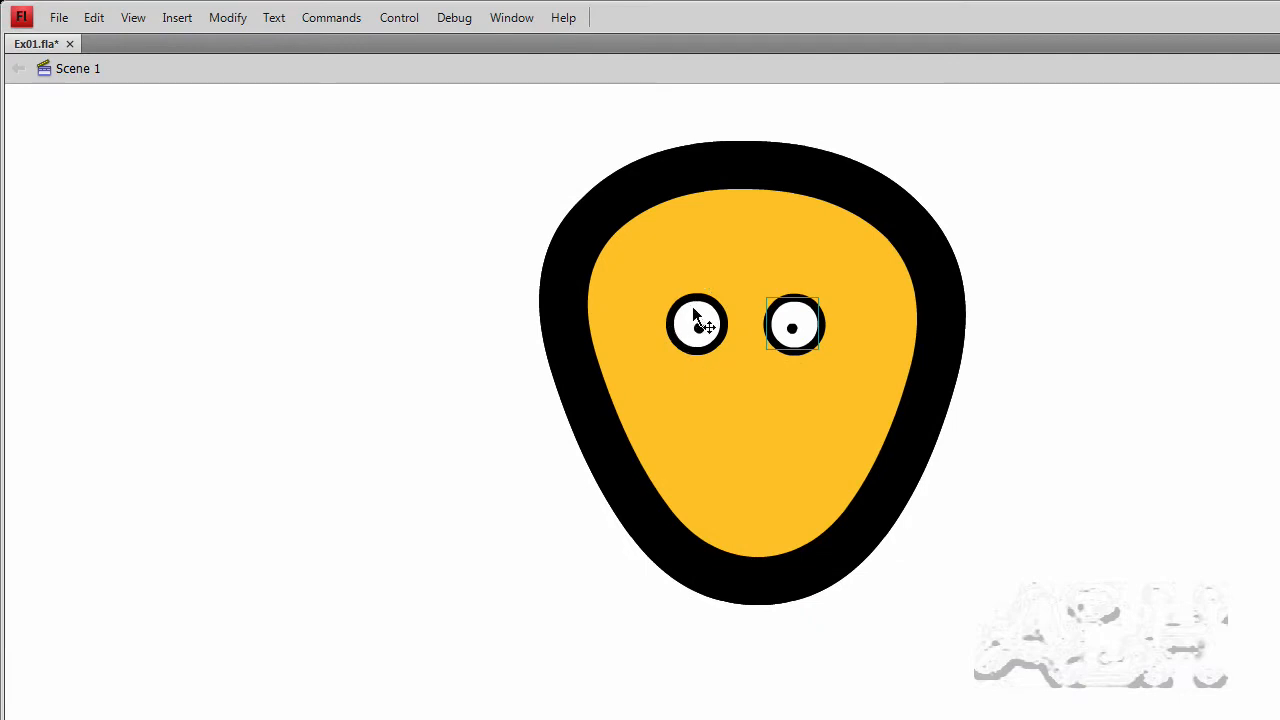
shift+click(696, 314)
key(Up)
key(Up)
key(Up)
key(Up)
key(Up)
key(Up)
key(Up)
key(Up)
key(Up)
key(Up)
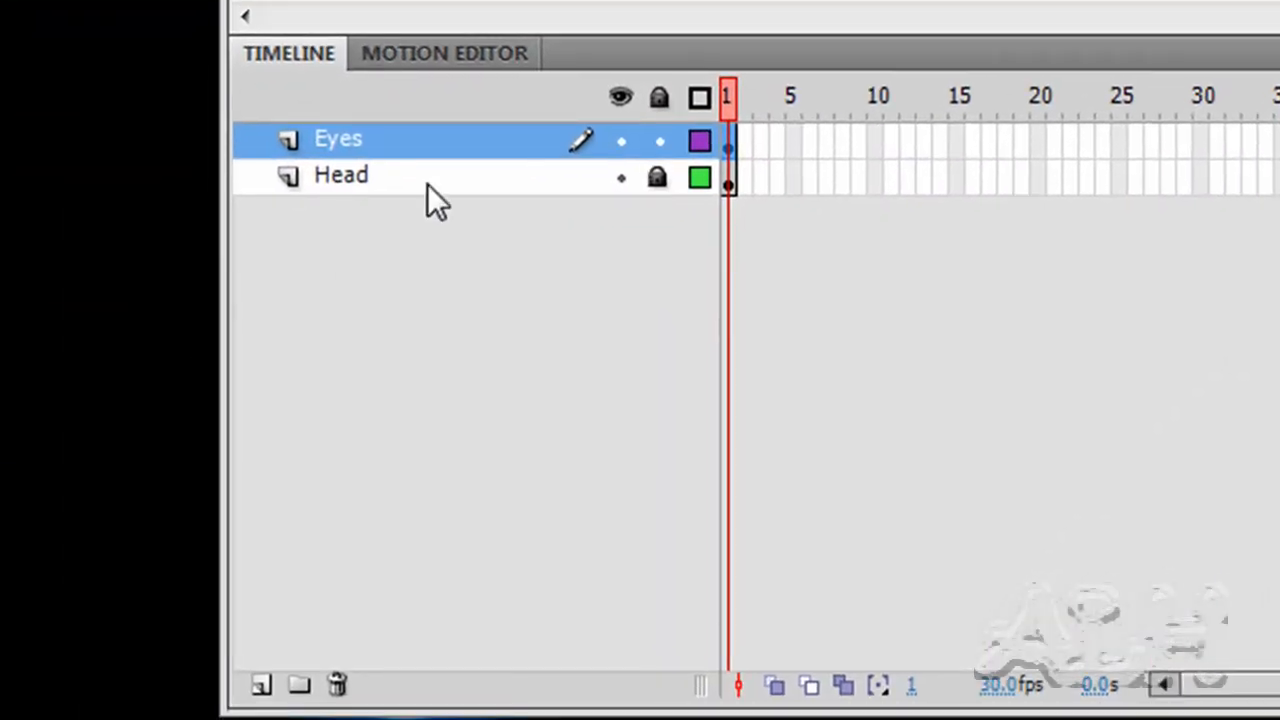
Lock the Eyes layer, zoom back to 100%, and add Layer 3 above it
click(662, 142)
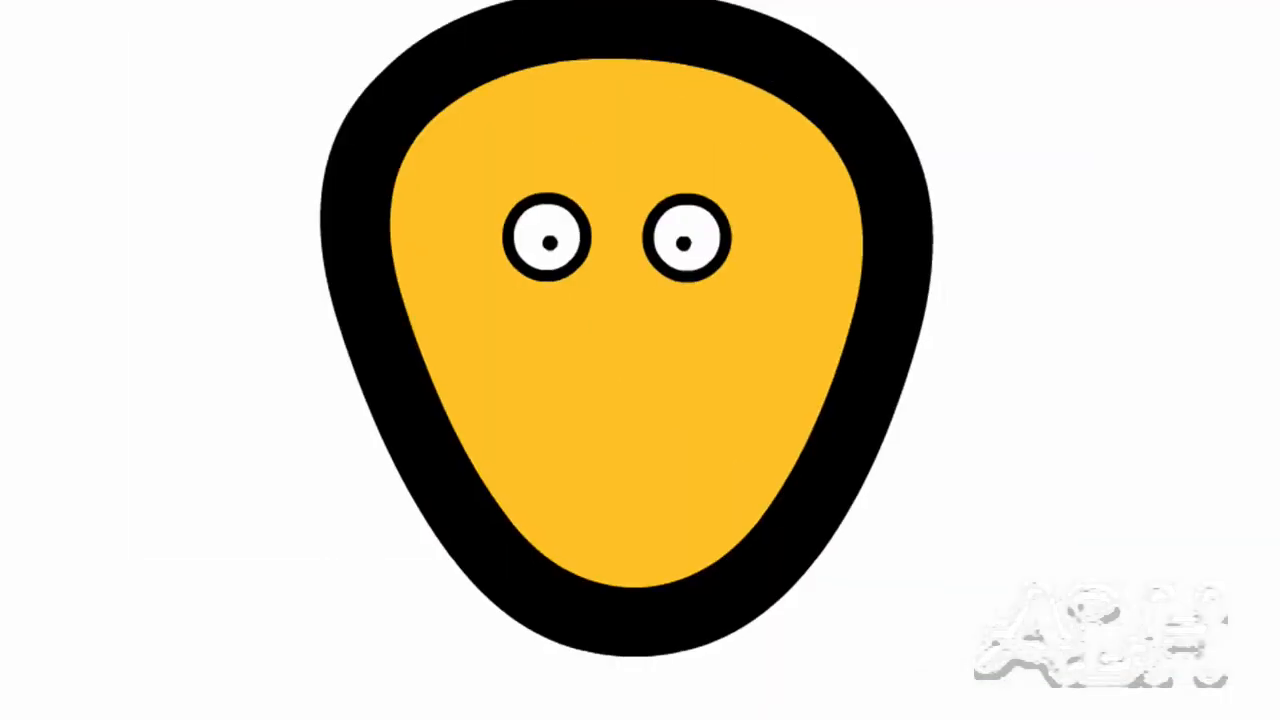
click(1133, 86)
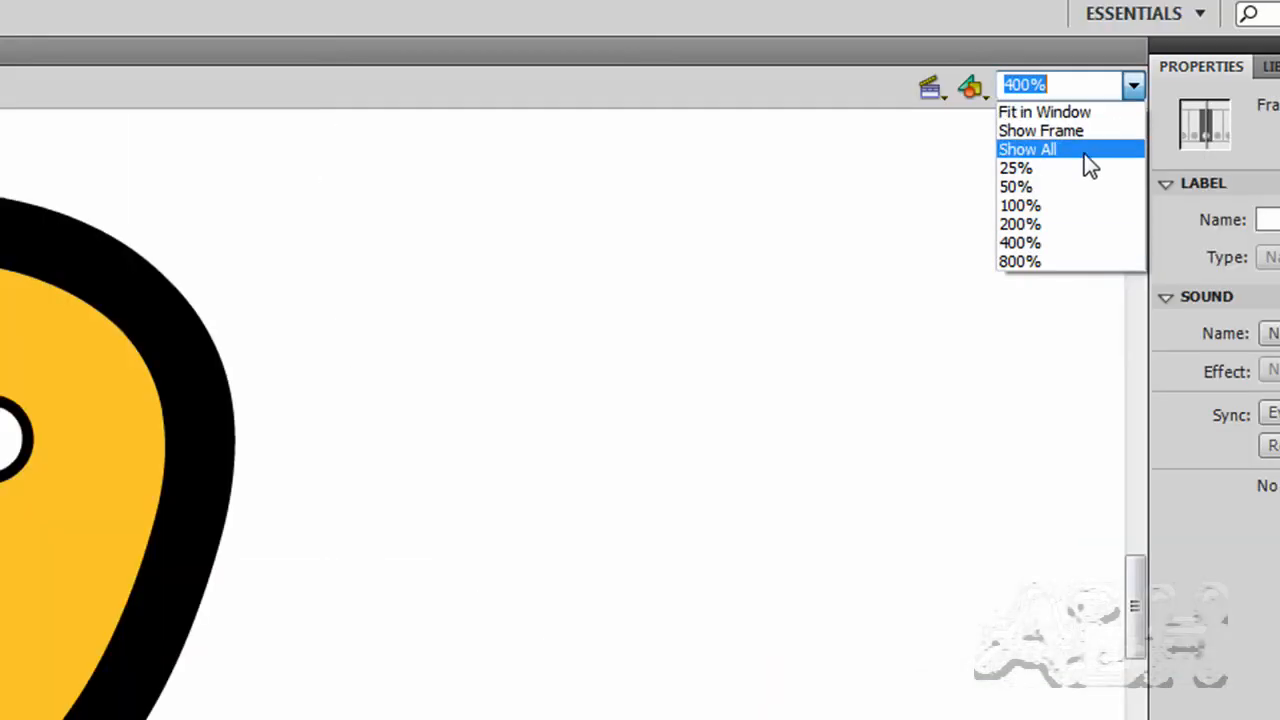
click(1062, 204)
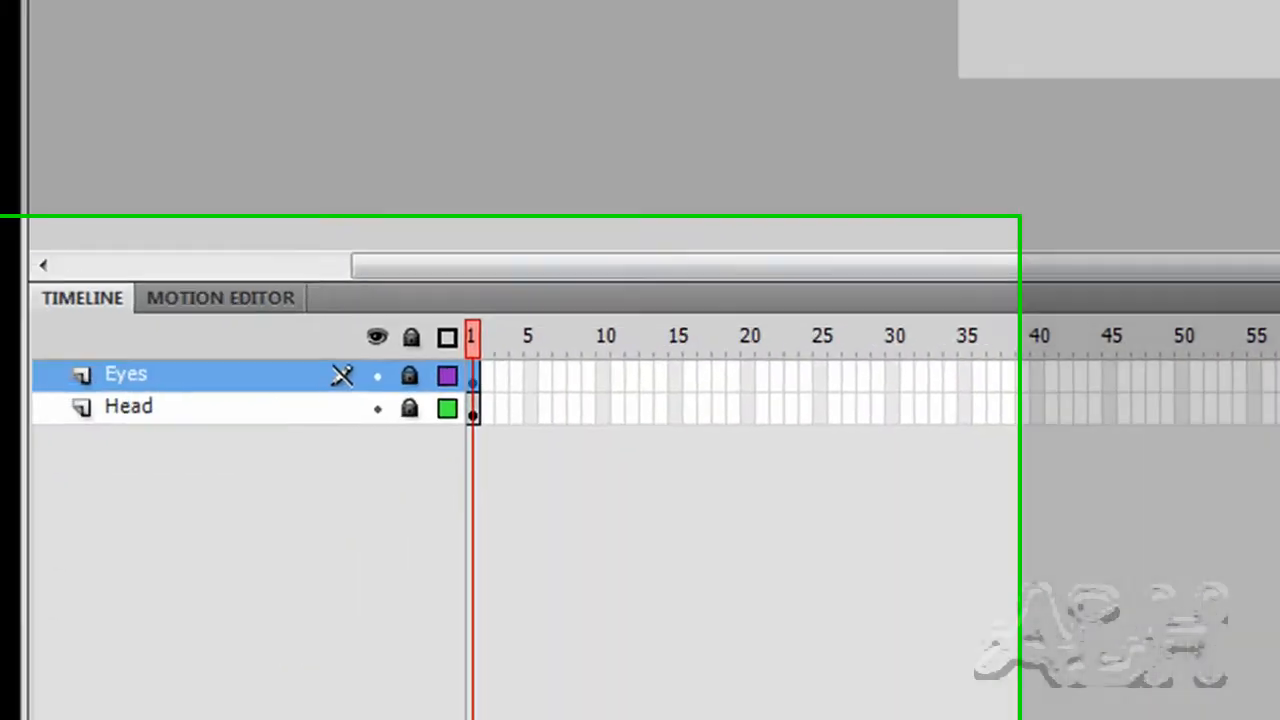
click(250, 687)
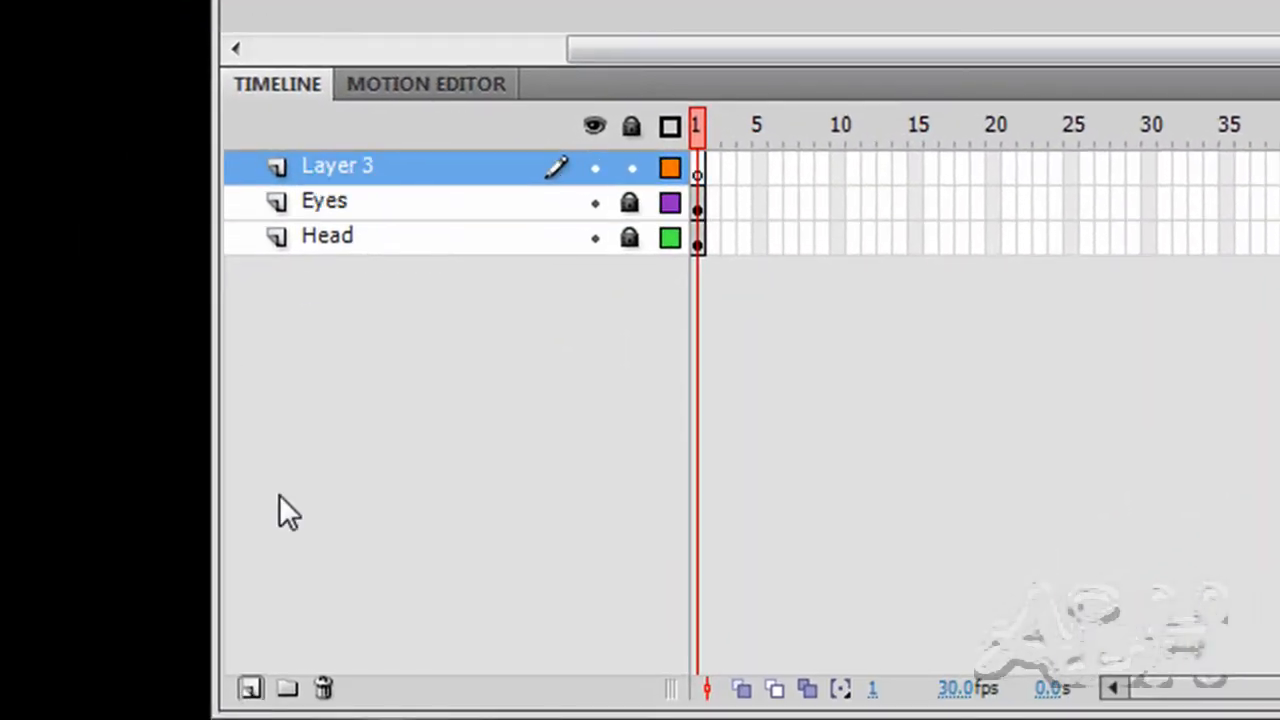
Rename Layer 3 to 'Spine' and set the Line Tool stroke width to 12
double_click(337, 168)
text(S)
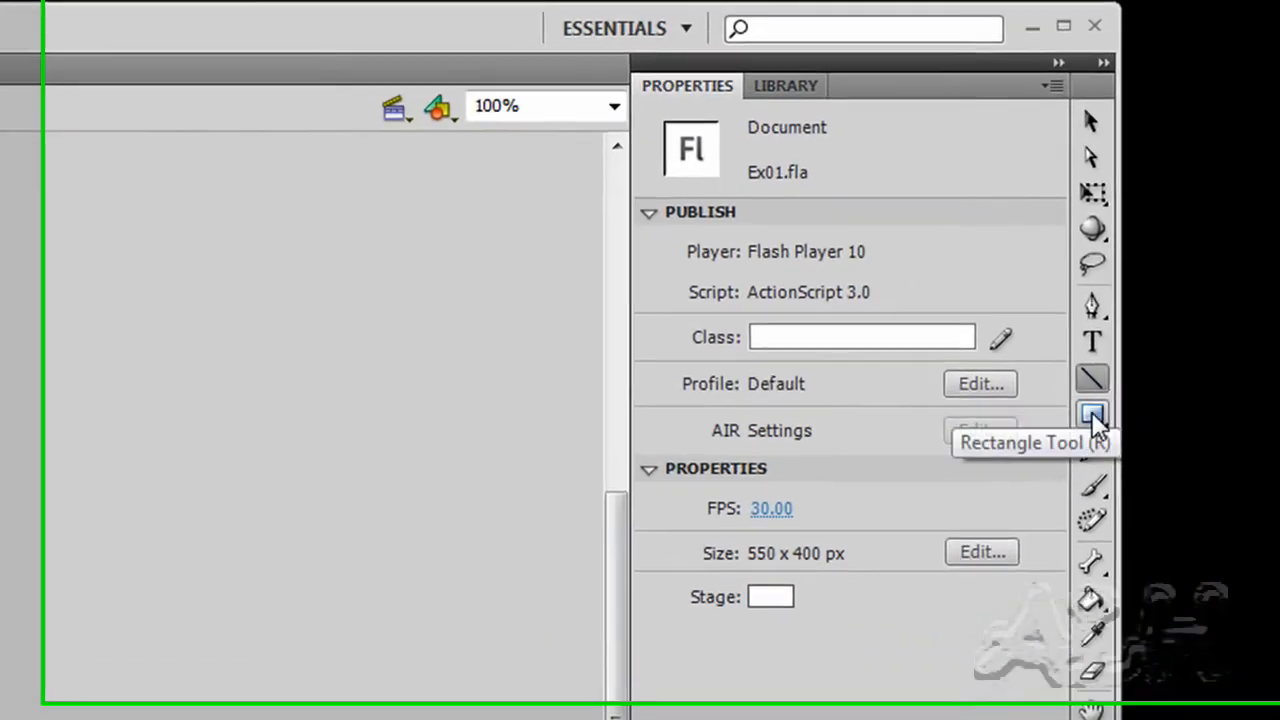
click(1259, 246)
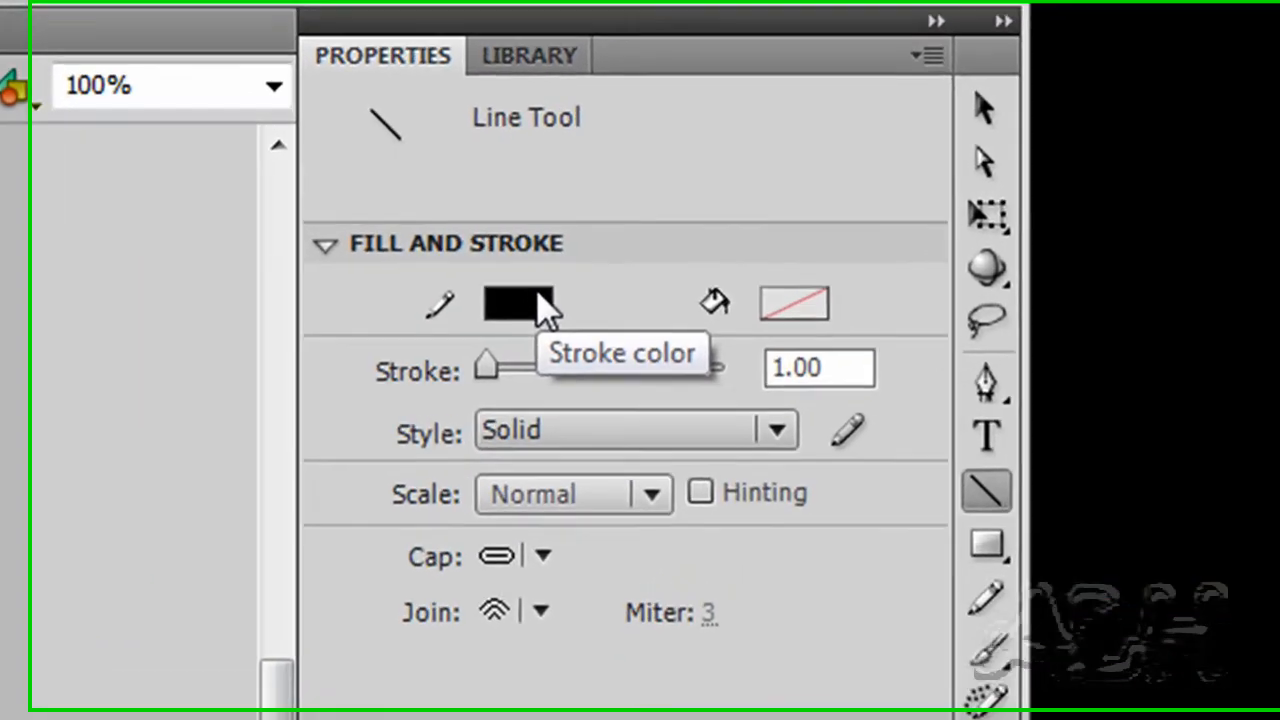
drag(857, 372, 720, 400)
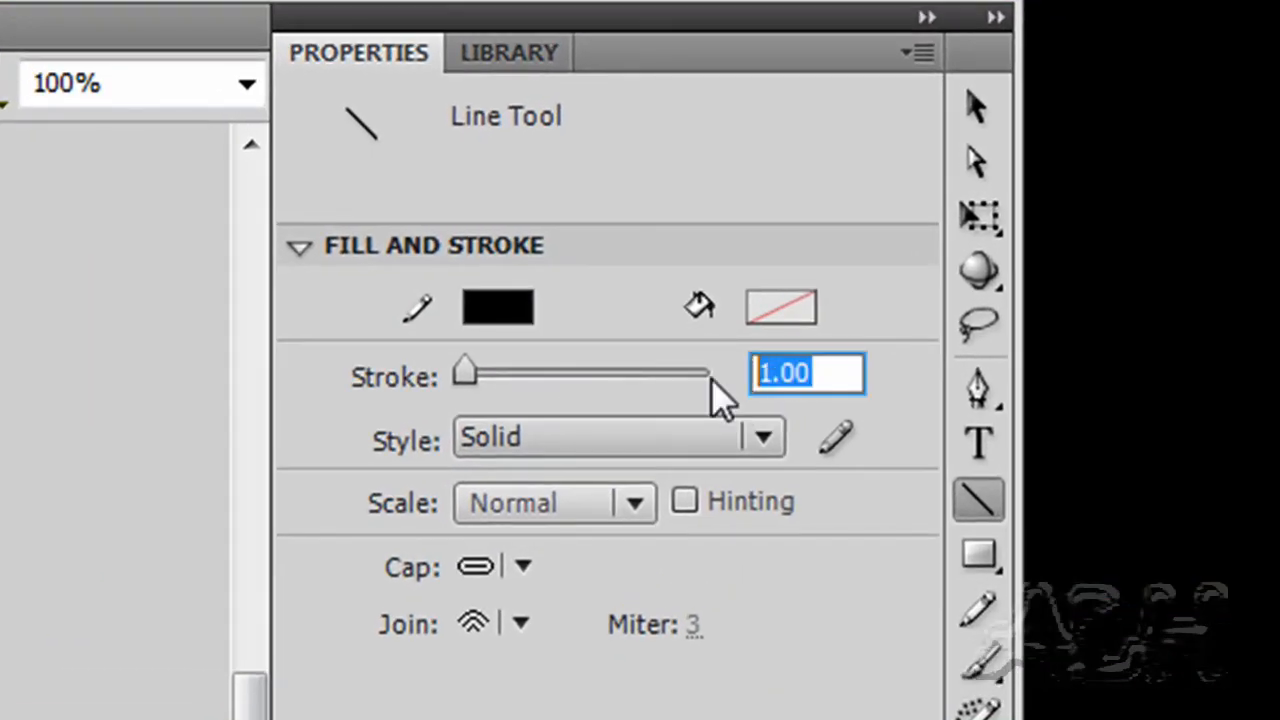
text(12)
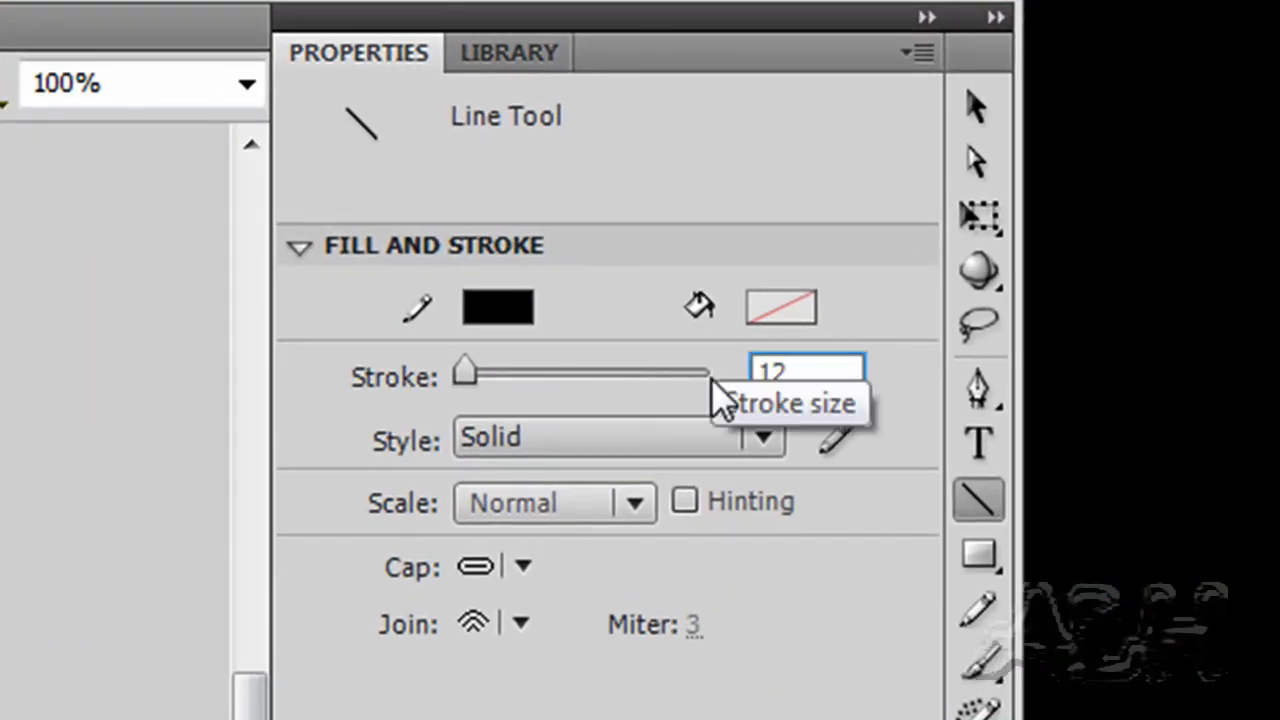
key(Return)
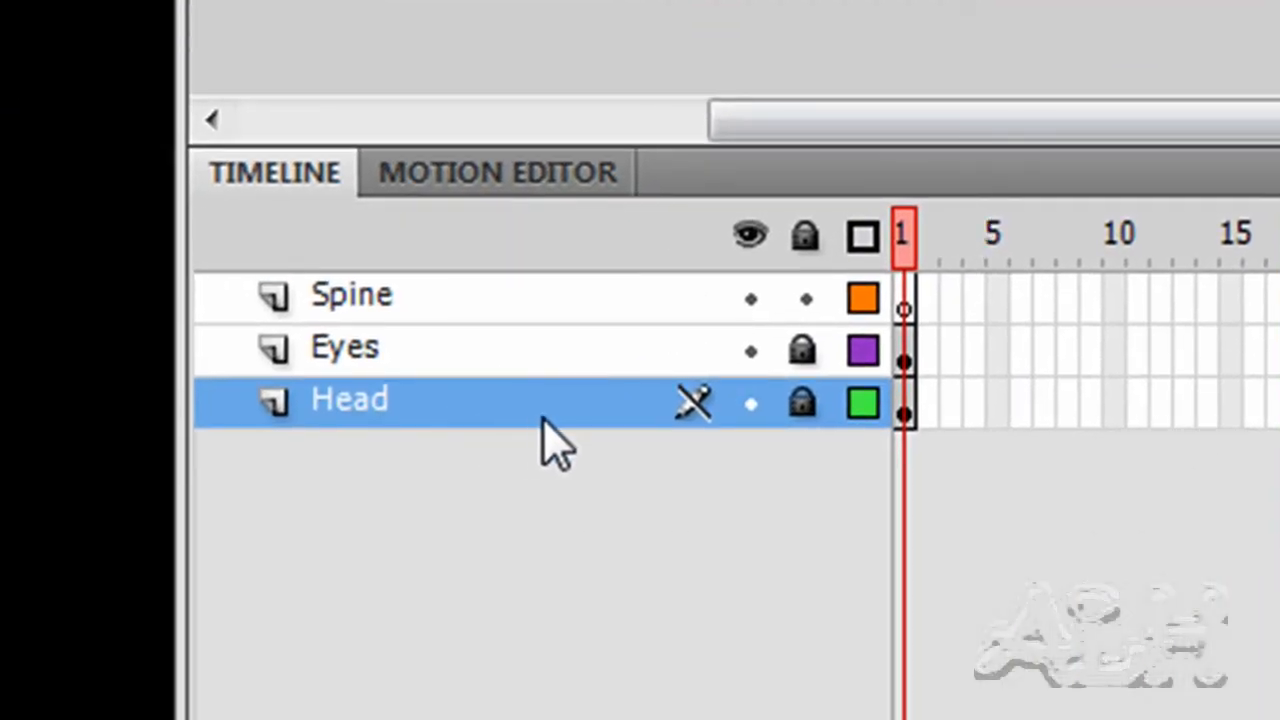
On the Spine layer, draw a vertical spine line down from the head, then add Layer 4
click(386, 298)
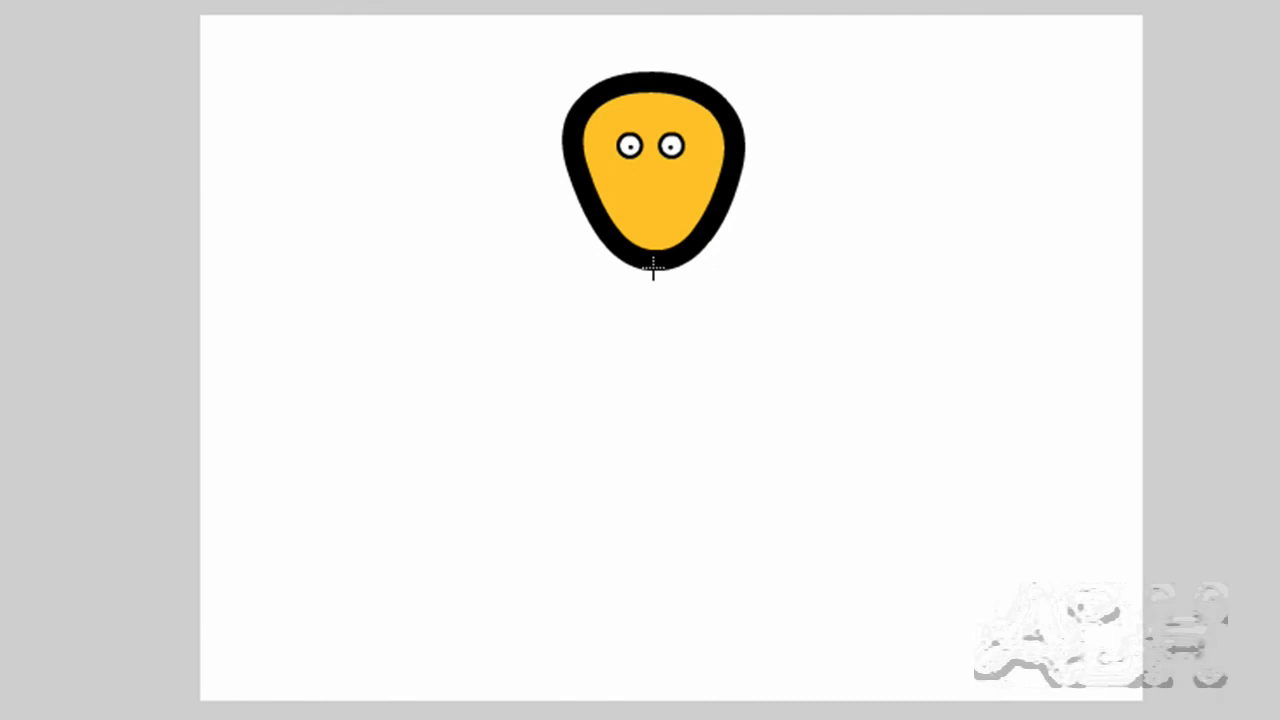
drag(653, 266, 652, 462)
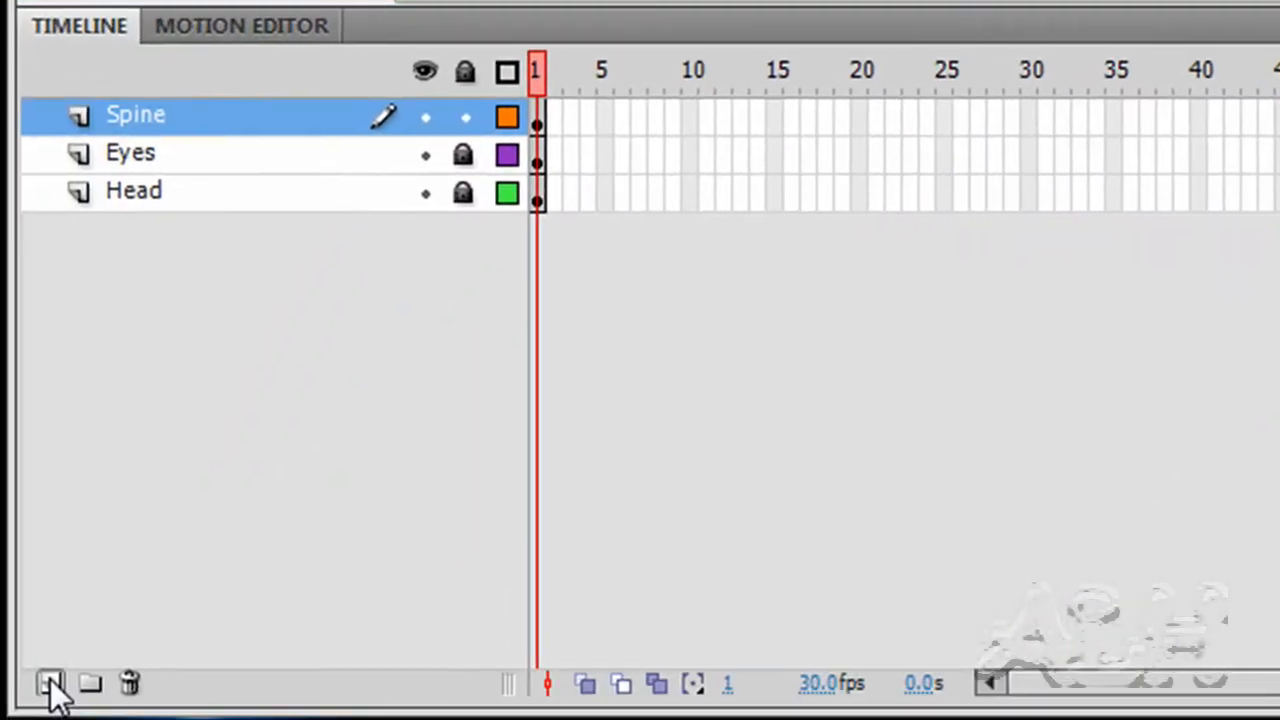
click(50, 683)
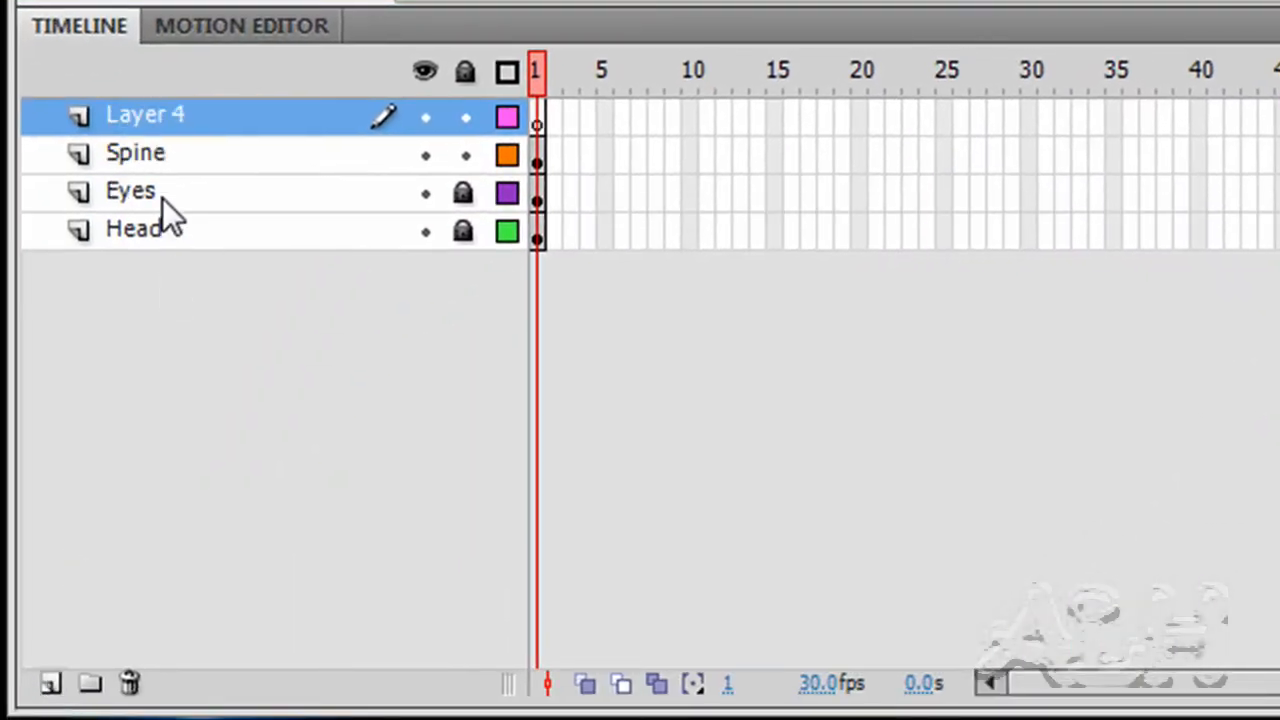
Name the new Layer 4 'Legs'
double_click(149, 117)
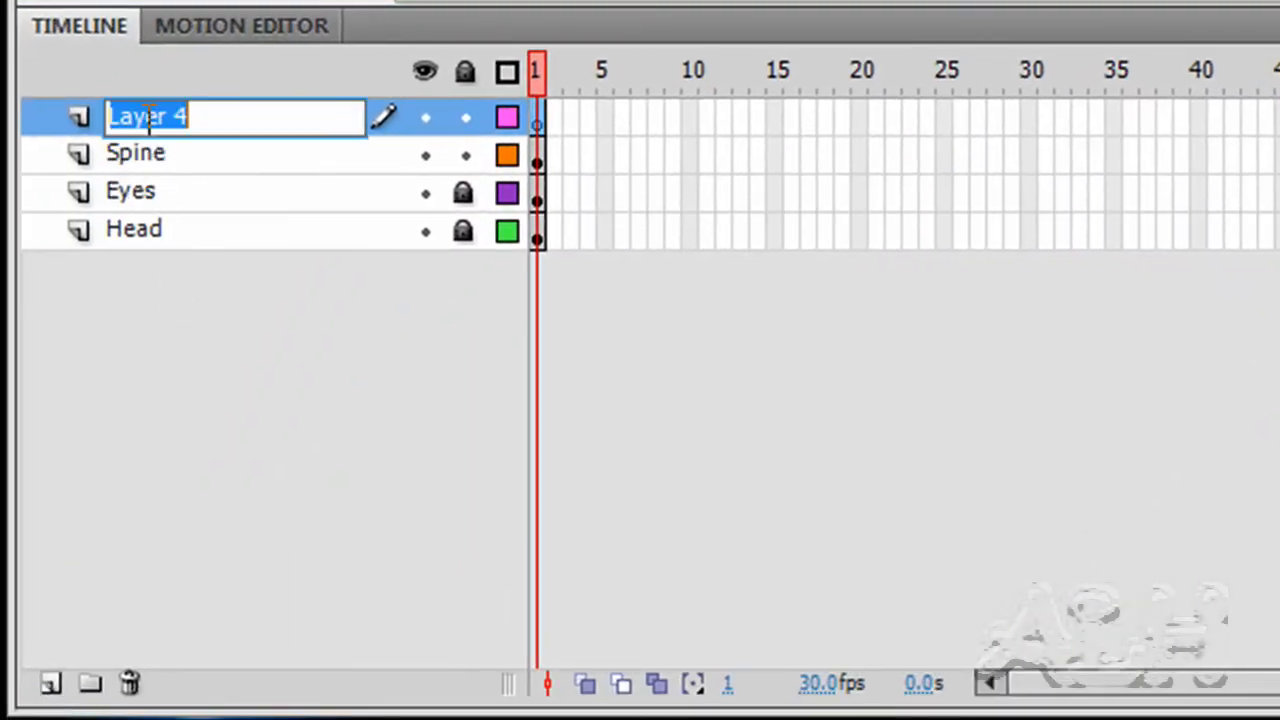
text(Legs)
key(Return)
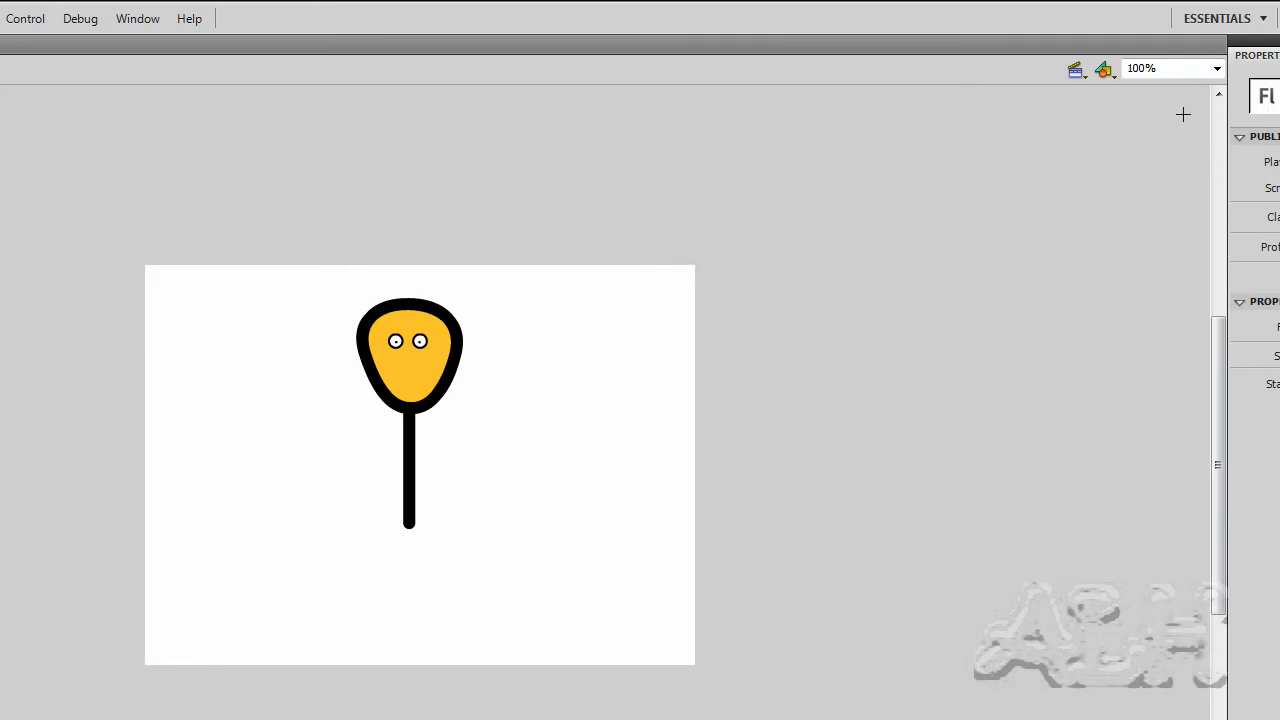
Zoom the stage to 200% and draw a leg slanting down-right from the spine's base
click(1216, 68)
click(1158, 165)
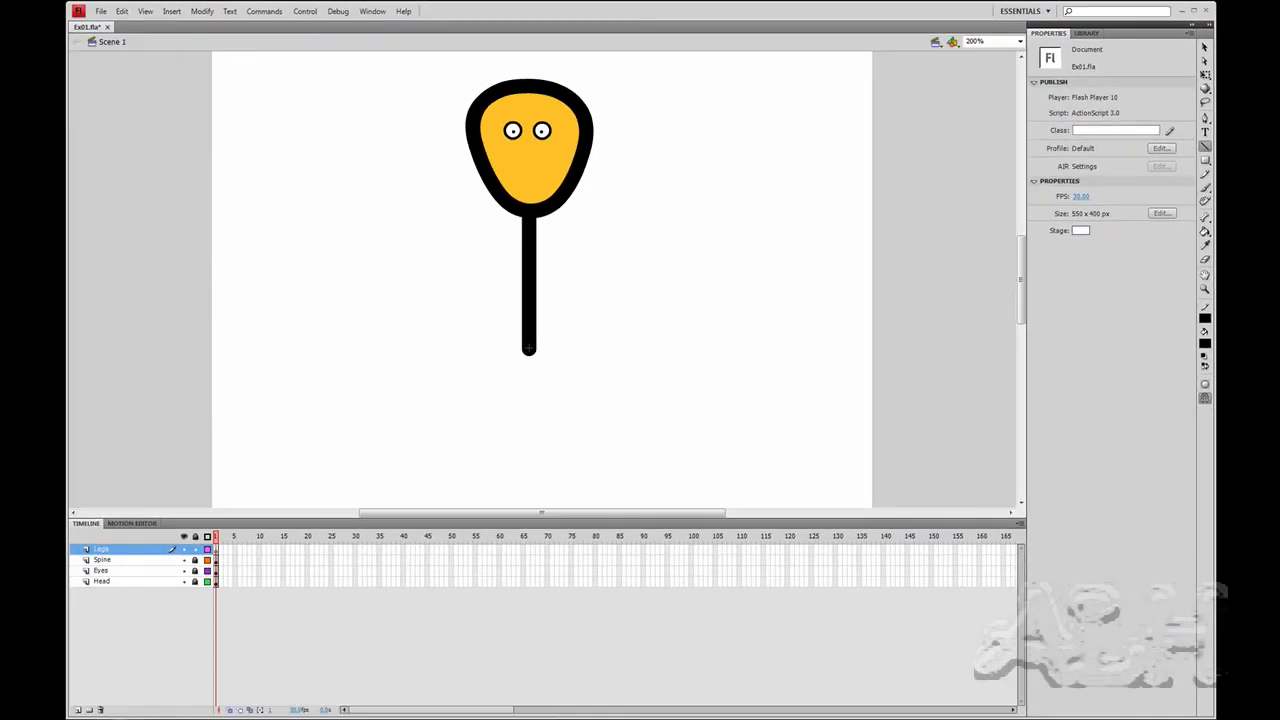
drag(551, 368, 598, 412)
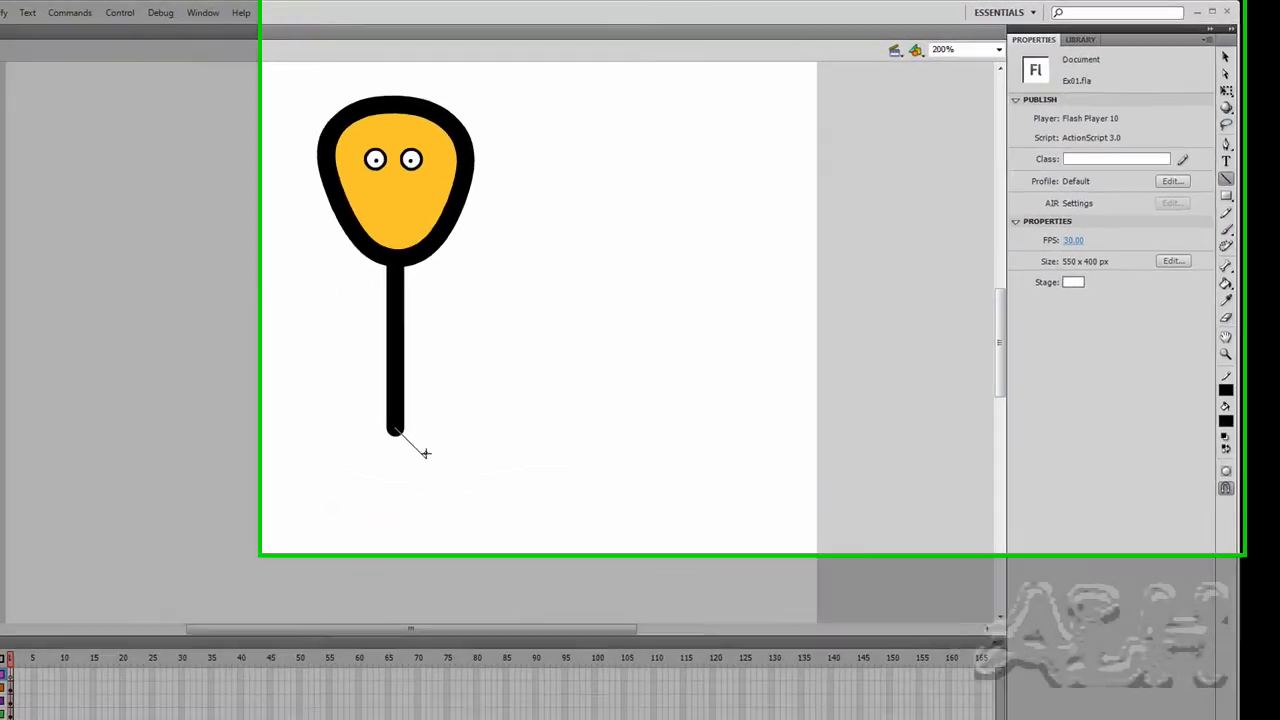
drag(285, 659, 305, 690)
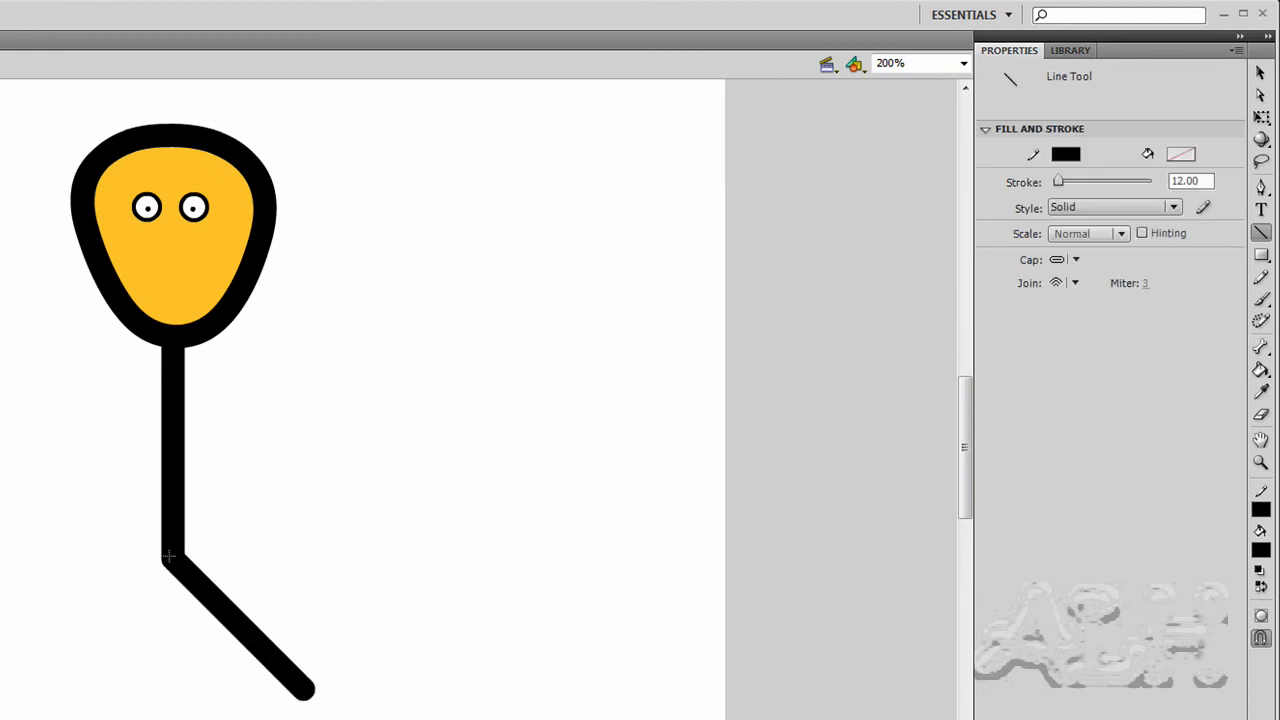
Undo the extra down-left leg stroke and select the right leg line
drag(149, 567, 38, 683)
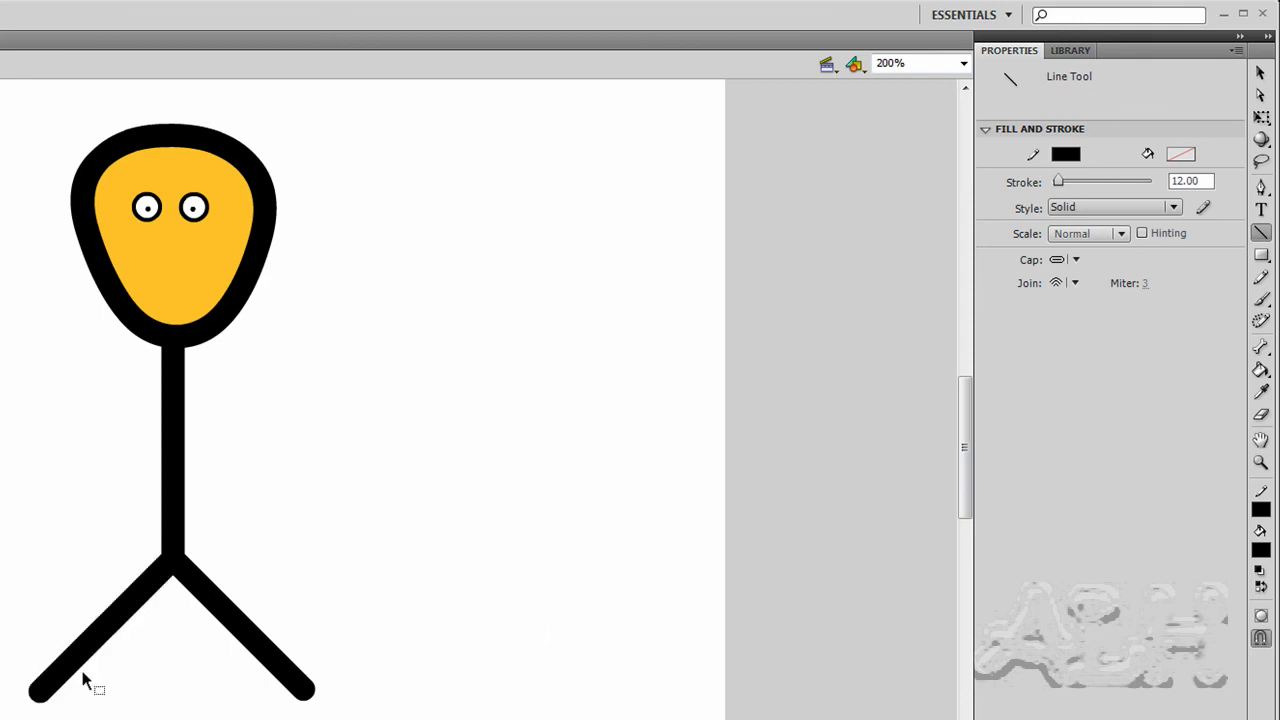
key(ctrl+z)
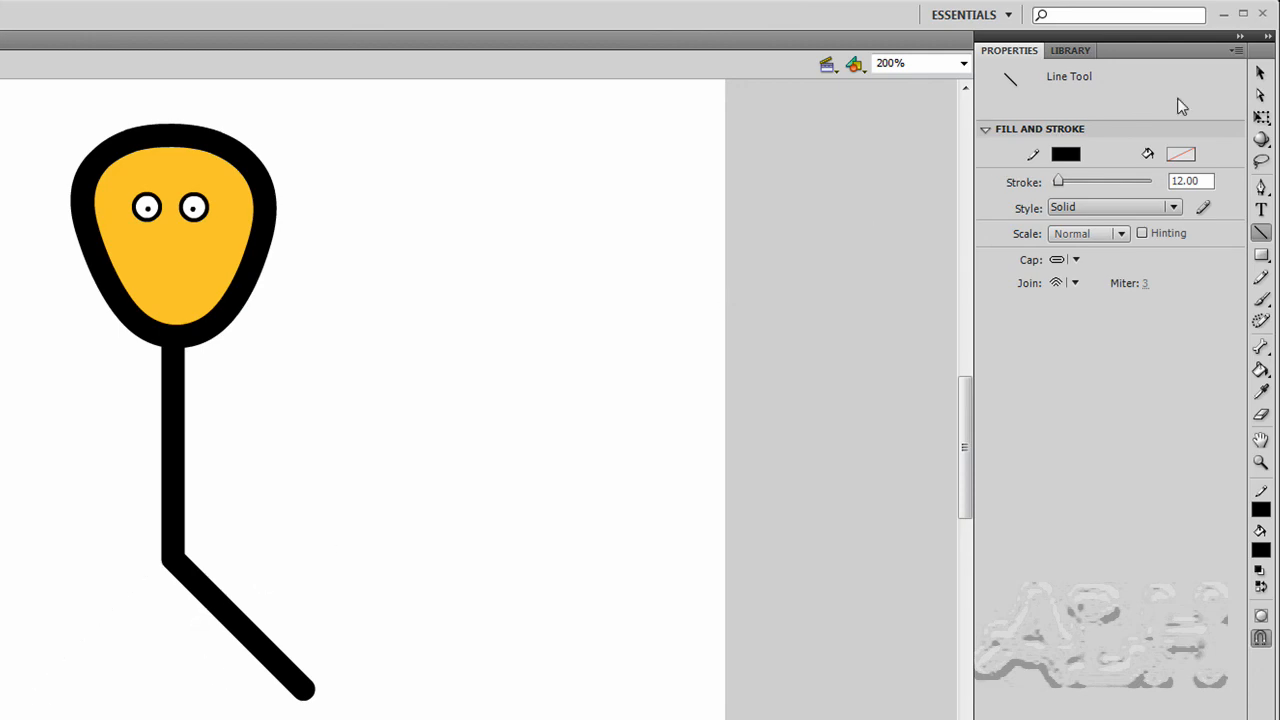
click(1260, 73)
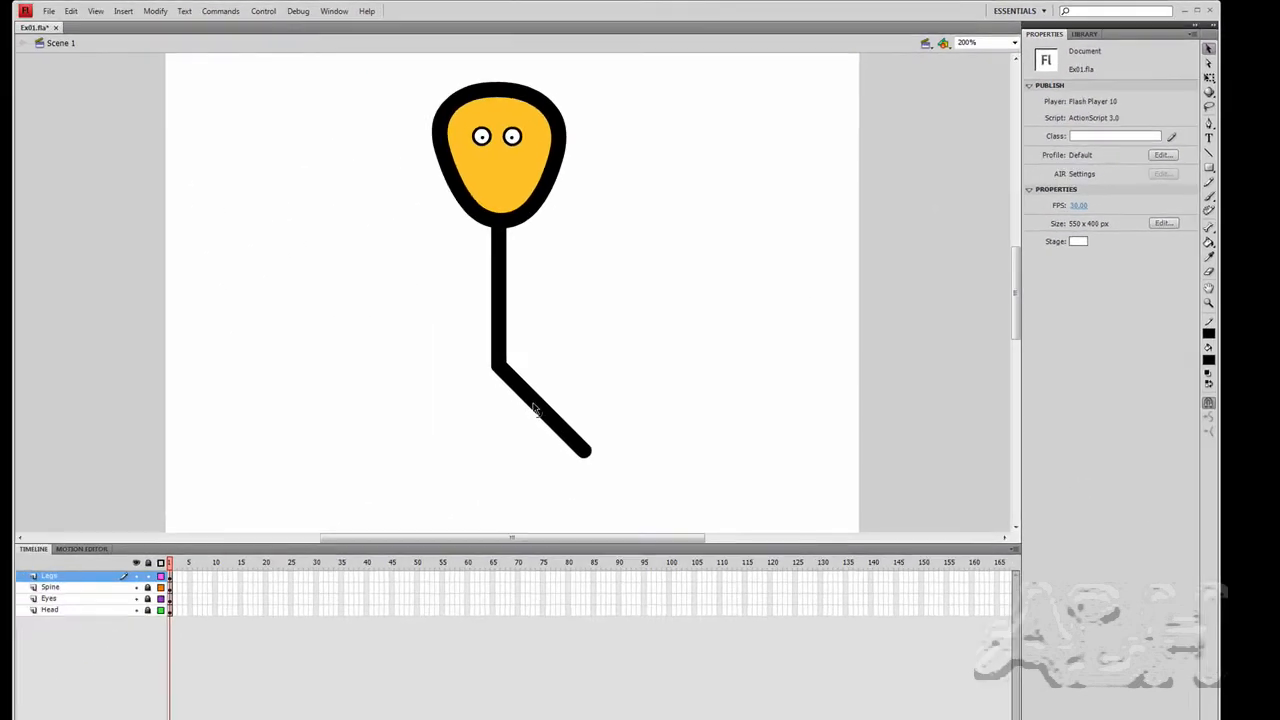
click(540, 417)
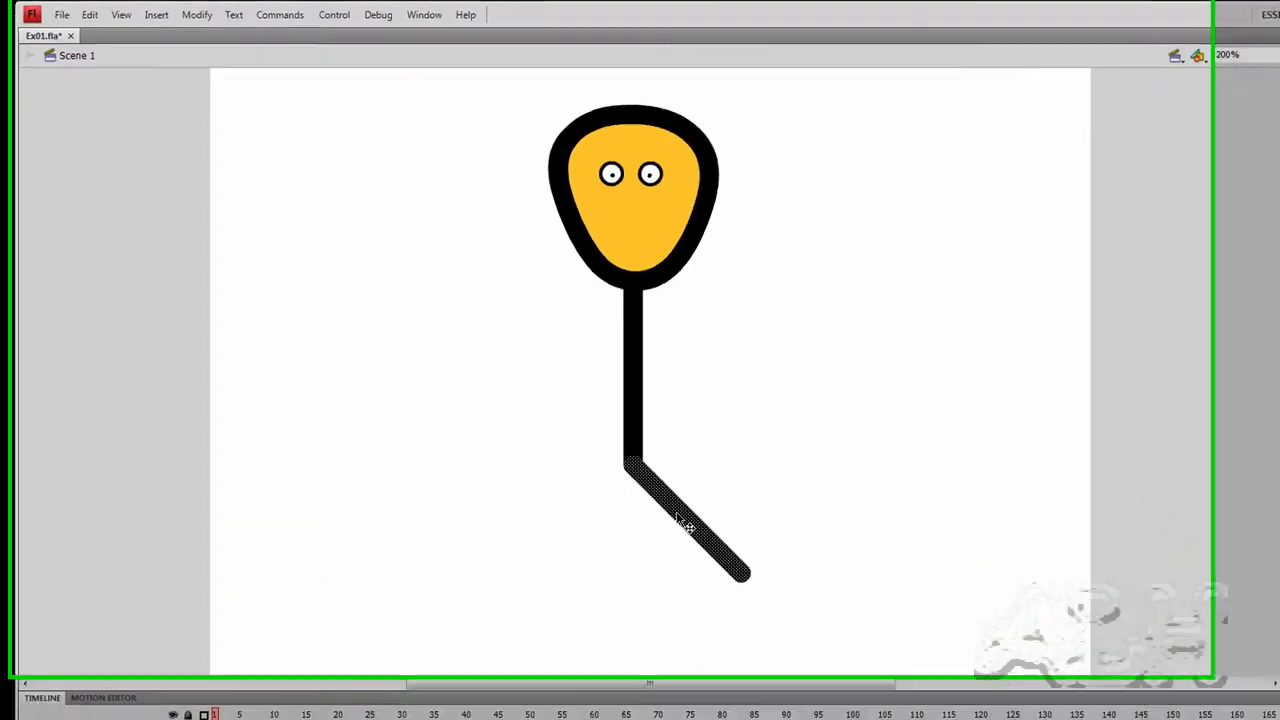
Copy the selected leg and paste a duplicate onto the stage
right_click(561, 392)
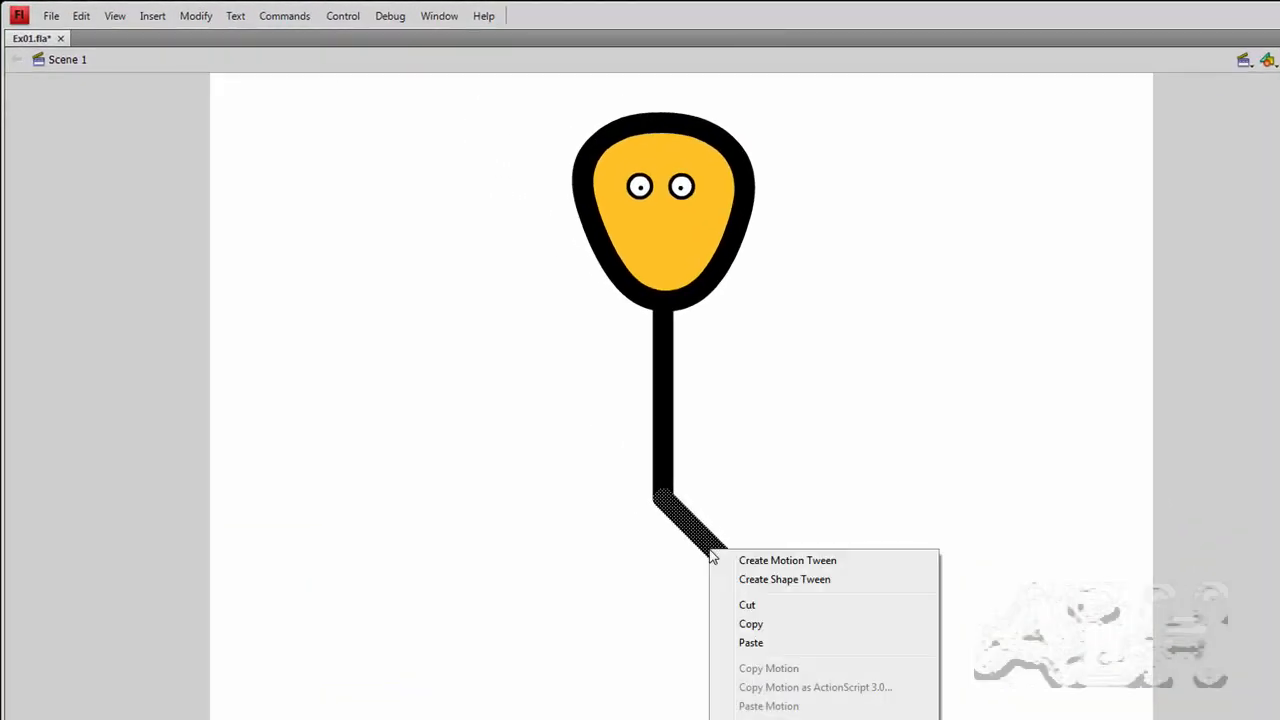
click(752, 623)
right_click(746, 502)
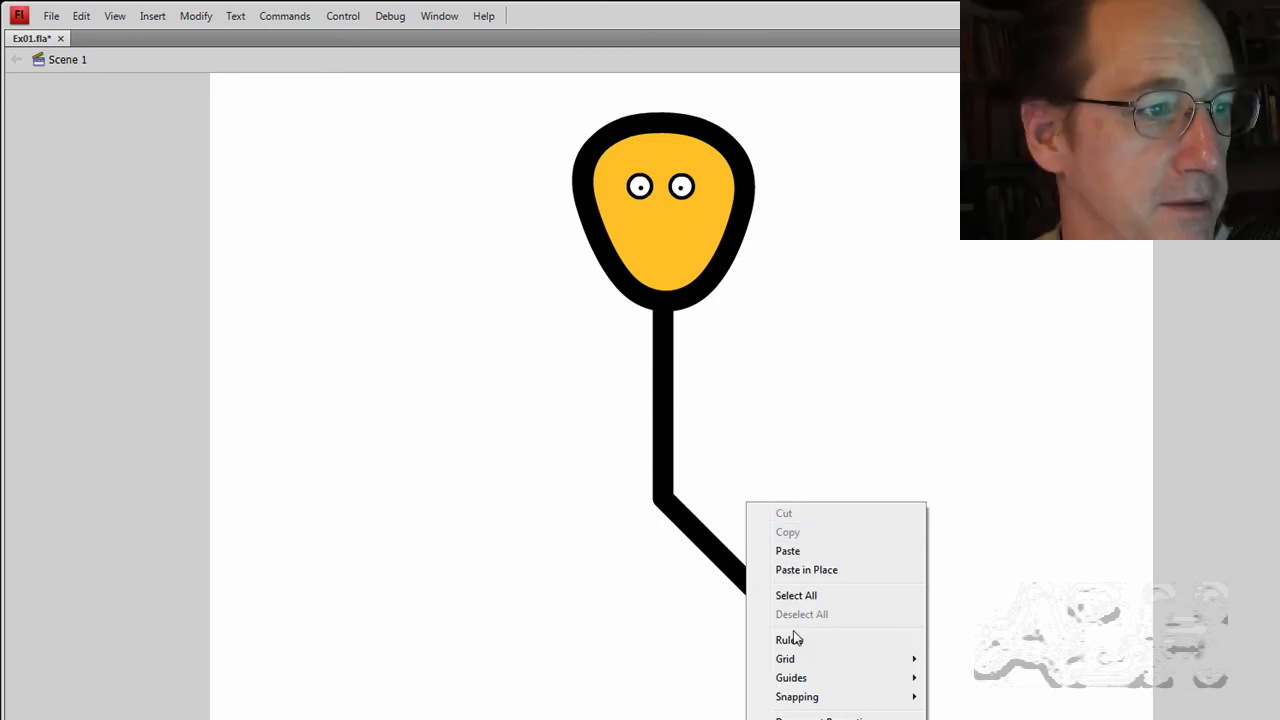
click(797, 551)
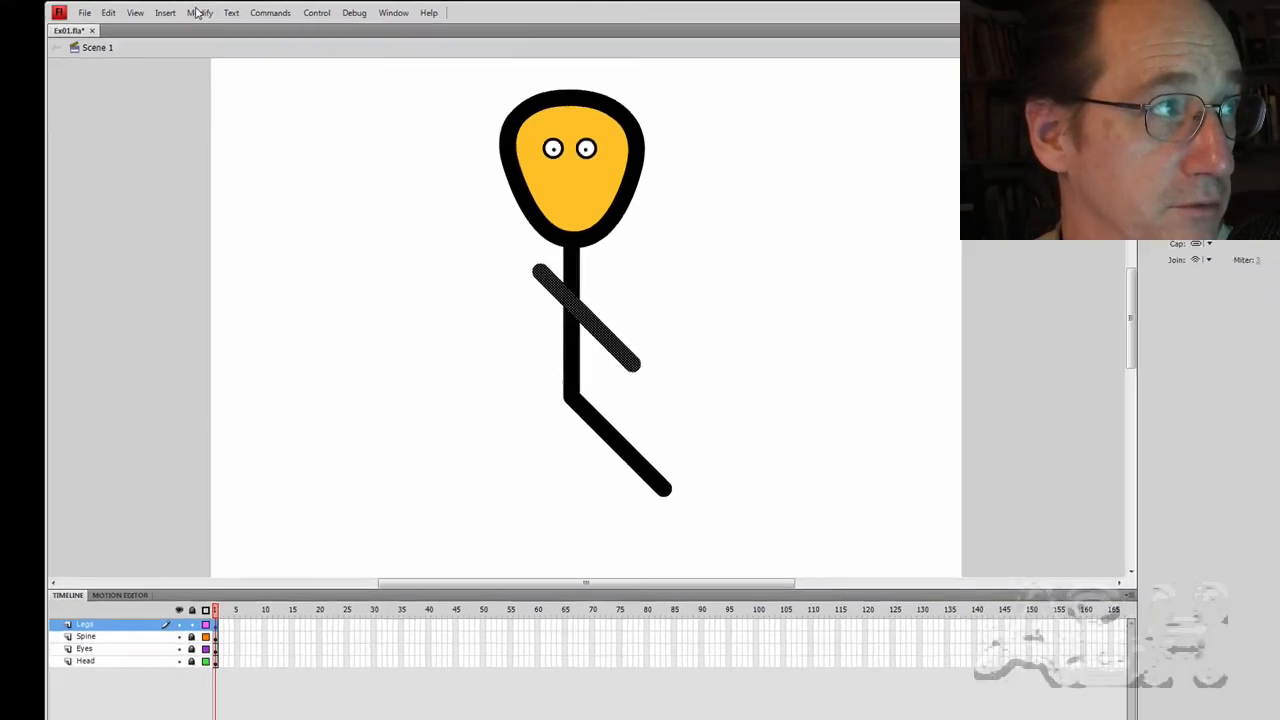
Flip the pasted leg horizontally and move it to the bottom of the spine
click(199, 12)
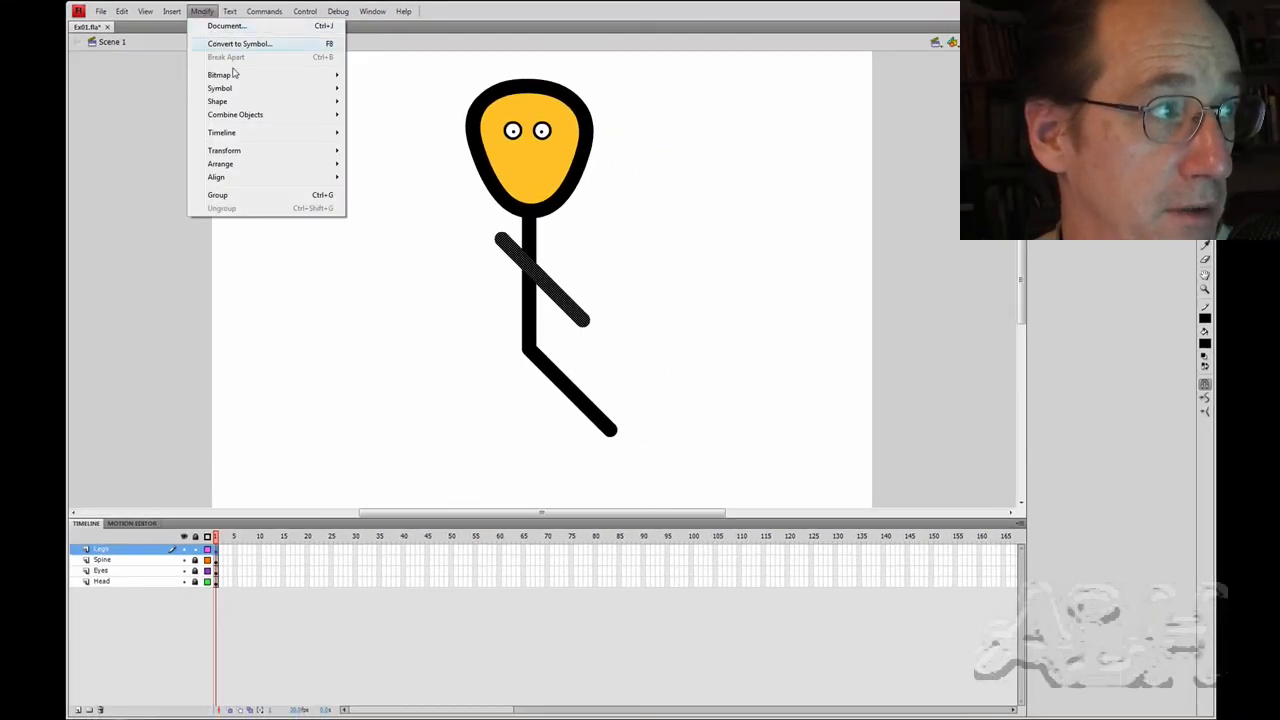
mouse_move(246, 191)
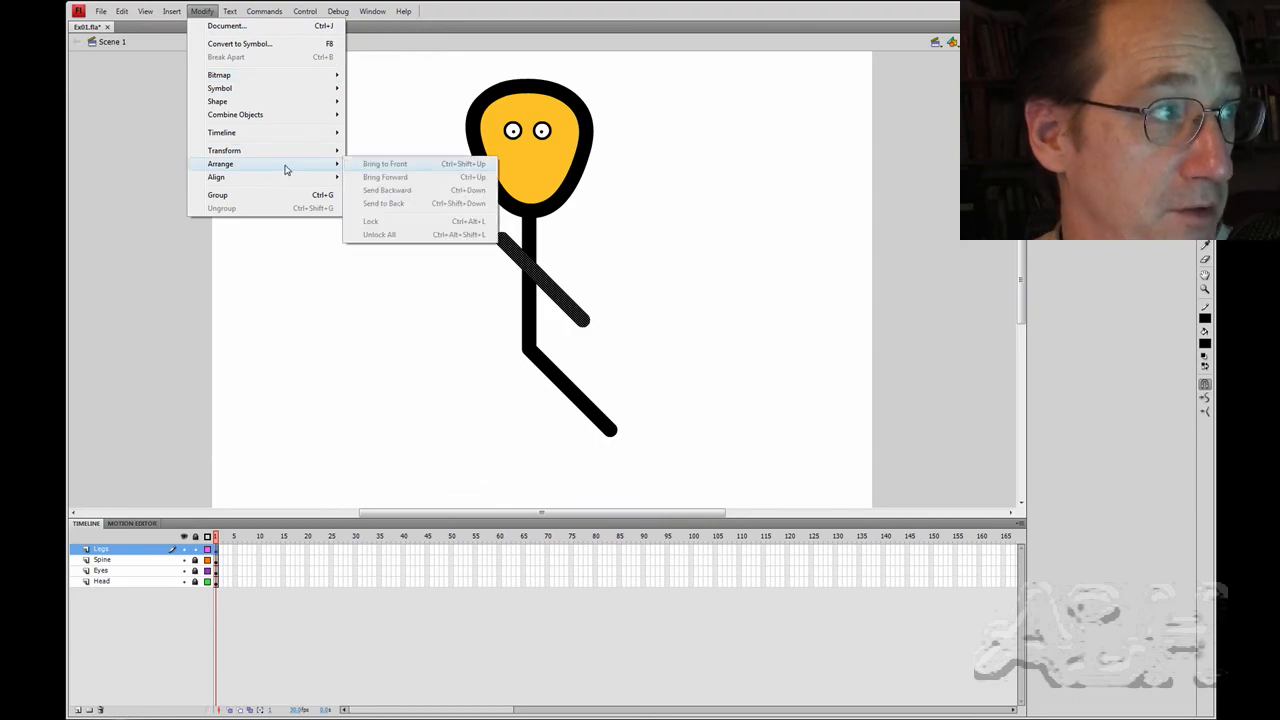
mouse_move(291, 155)
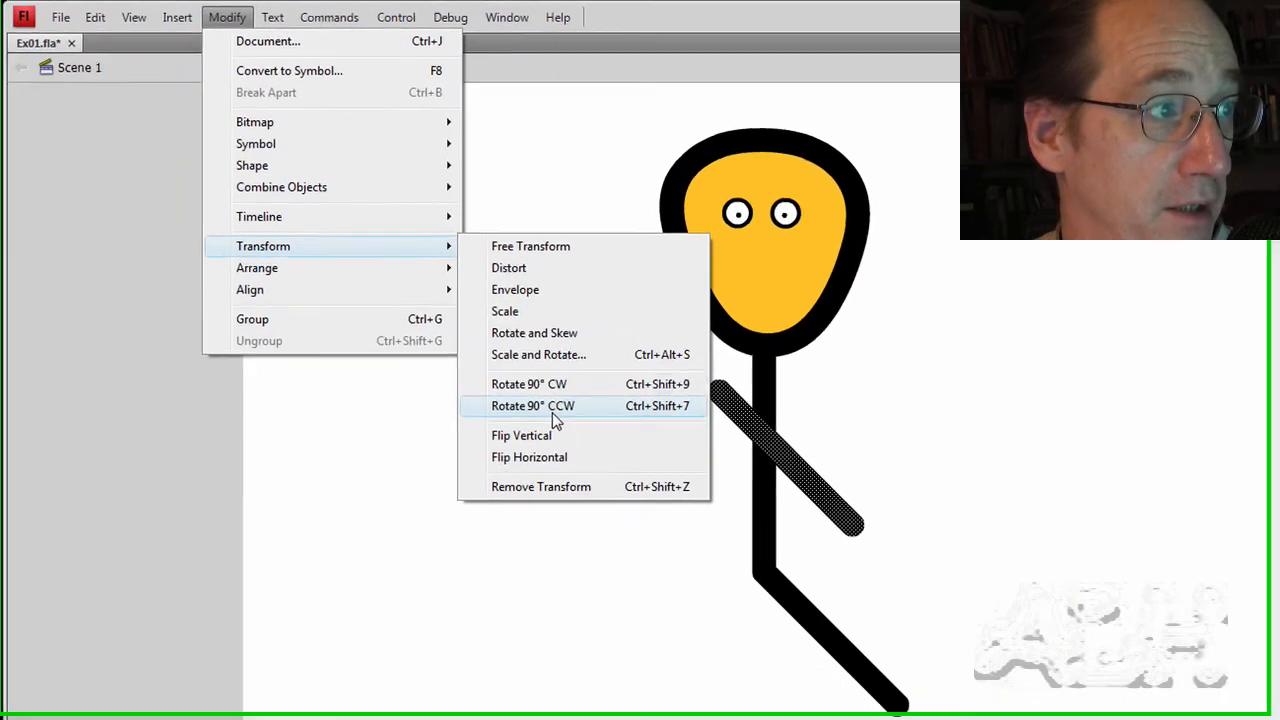
click(386, 279)
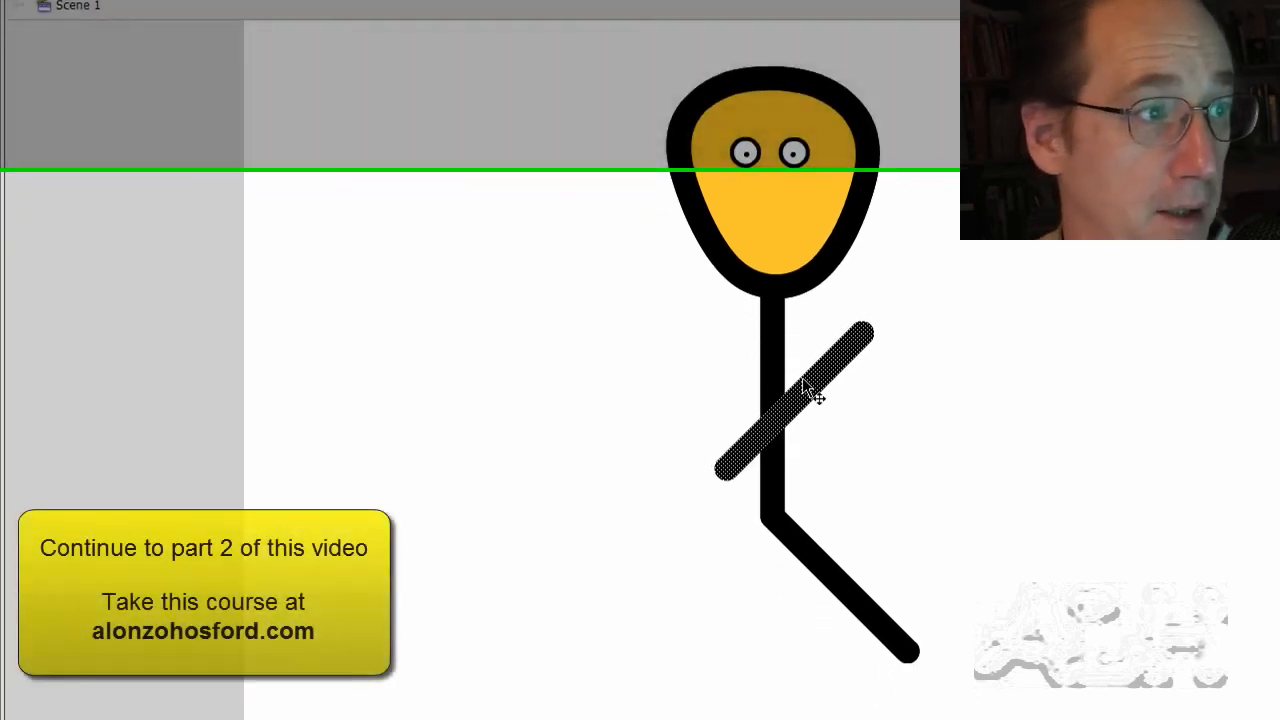
drag(808, 450, 731, 600)
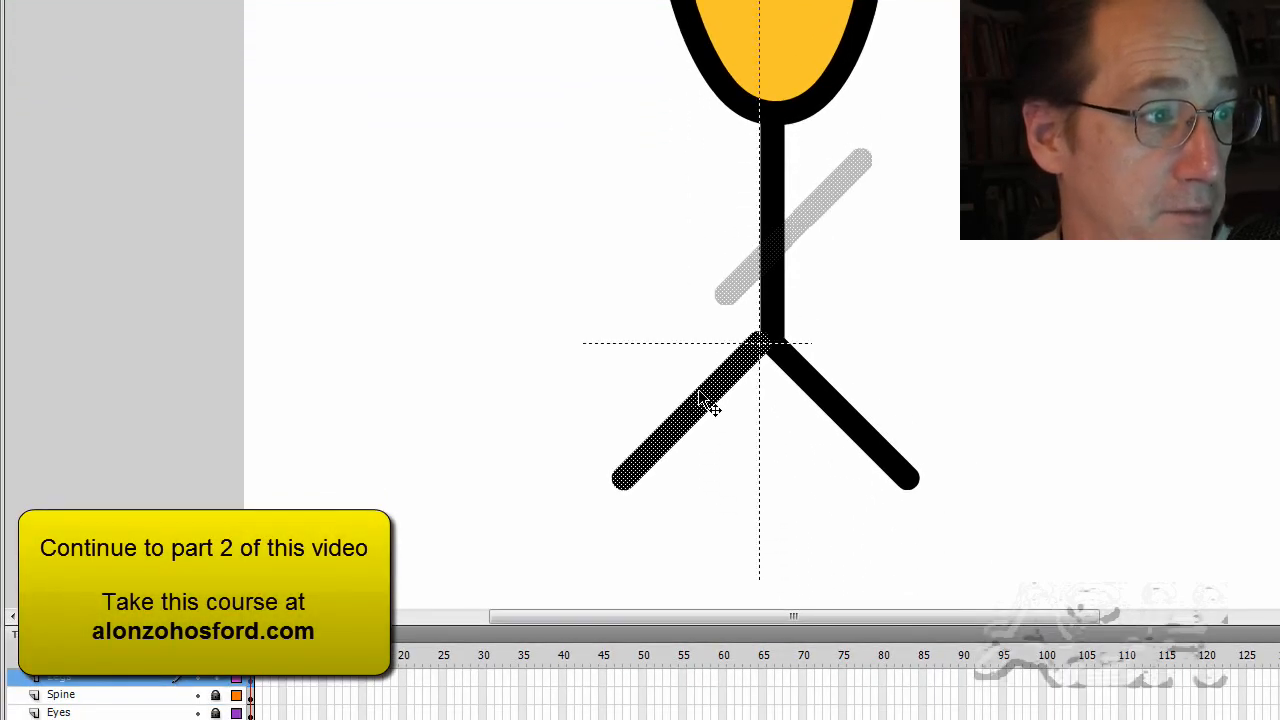